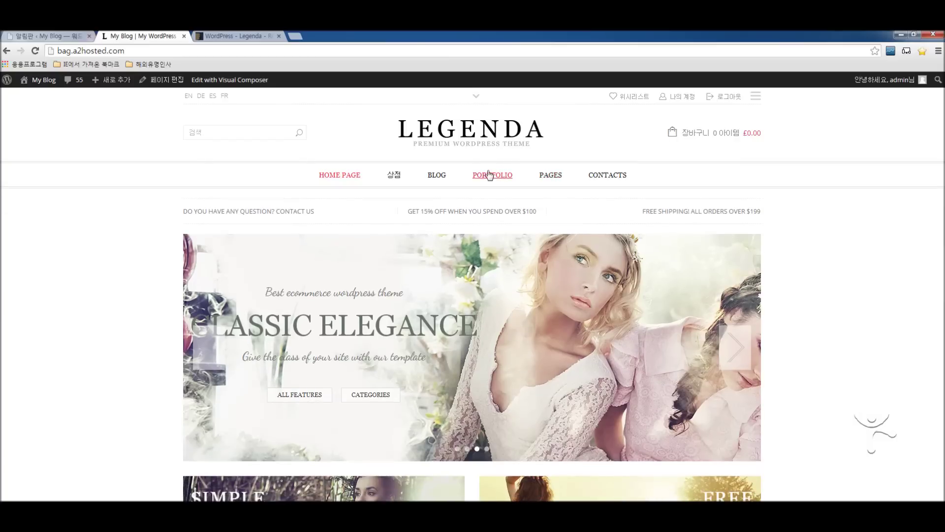
# Examine the full-width Home Page mega menu and its columns on the site's front page.
pyautogui.moveTo(565, 175)
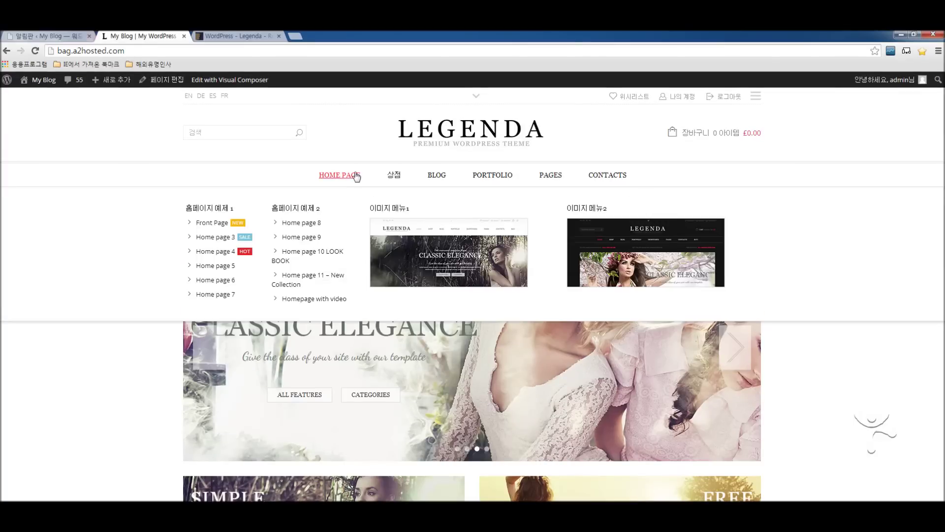
pyautogui.click(332, 179)
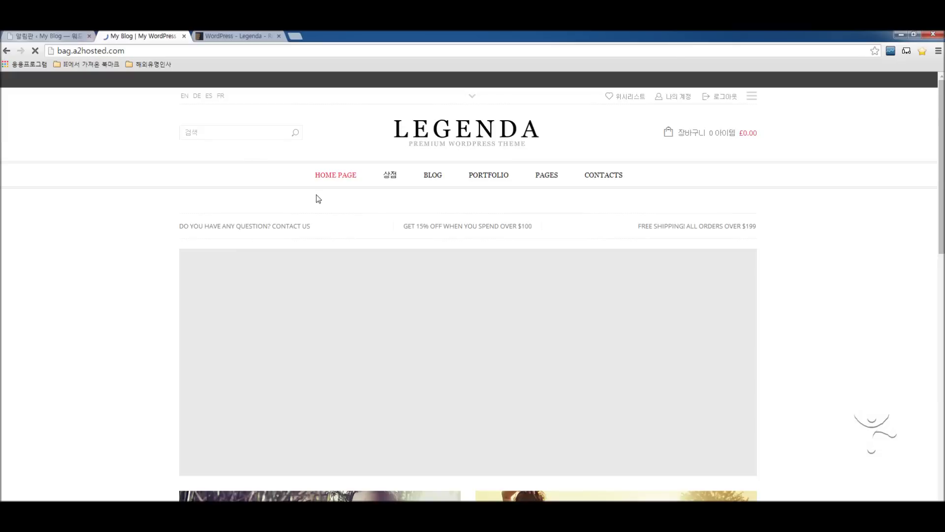
pyautogui.moveTo(335, 181)
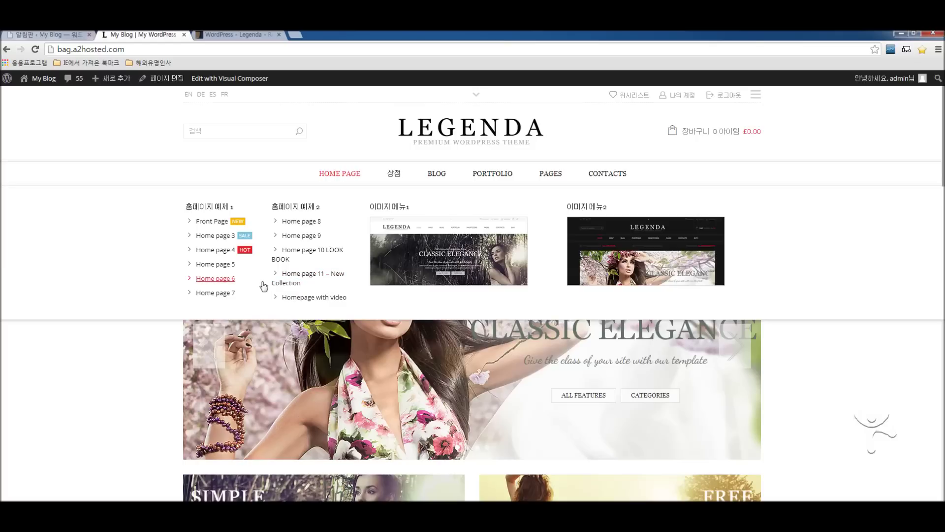
# Open the navigation menu editor for Main Menu in the WordPress dashboard.
pyautogui.click(60, 36)
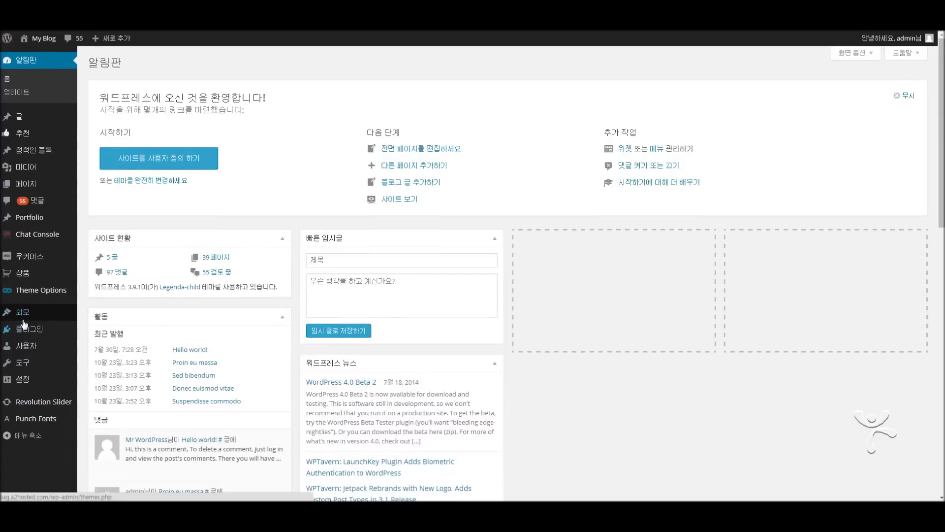
pyautogui.moveTo(27, 361)
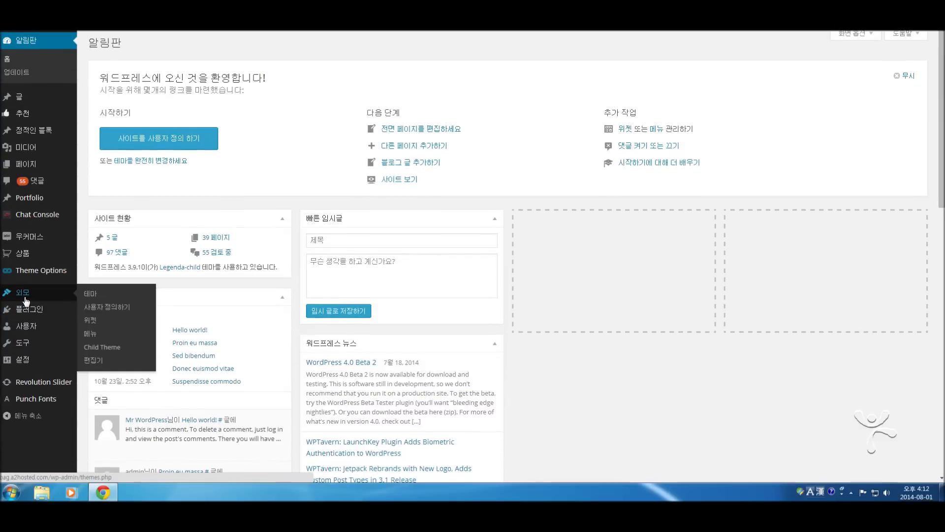
pyautogui.click(92, 334)
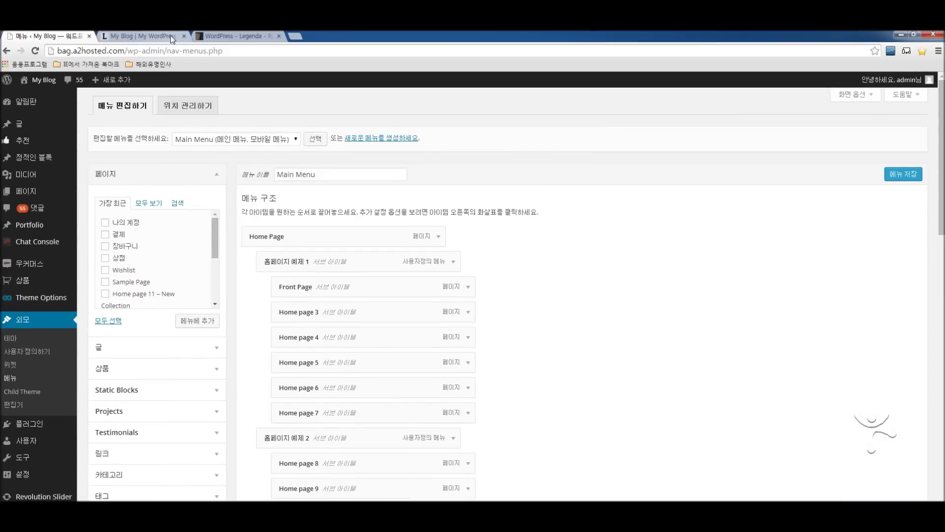
# Expand the Home Page menu item and show the screen options to check its CSS class field and the advanced menu properties.
pyautogui.click(440, 237)
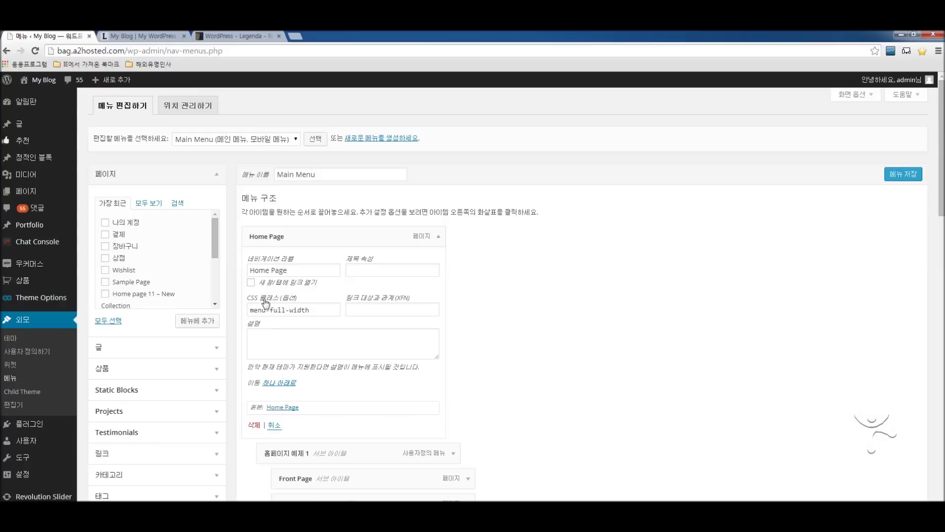
pyautogui.click(857, 96)
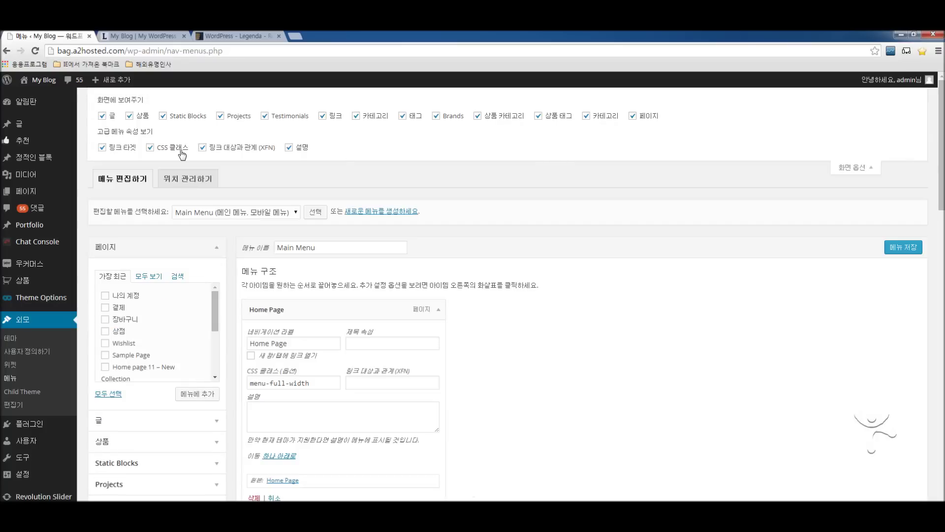
pyautogui.press('F11')
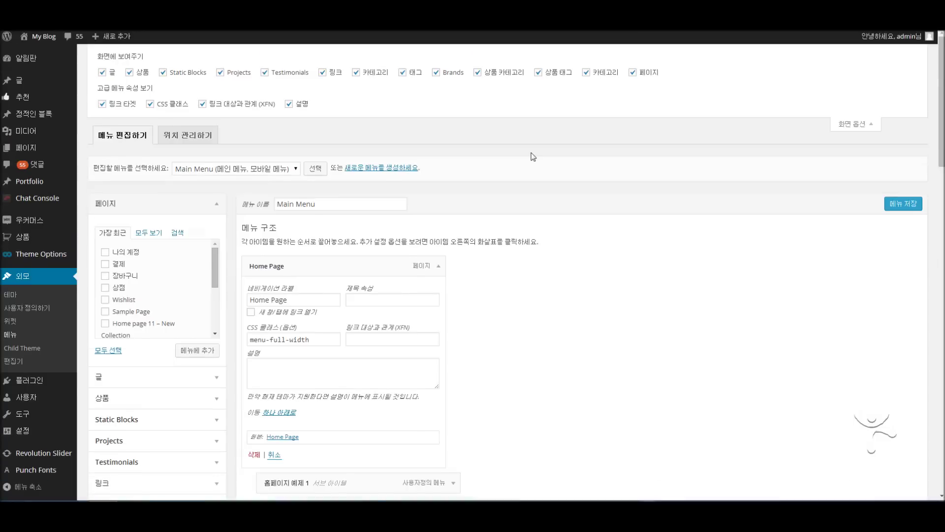
pyautogui.press('F11')
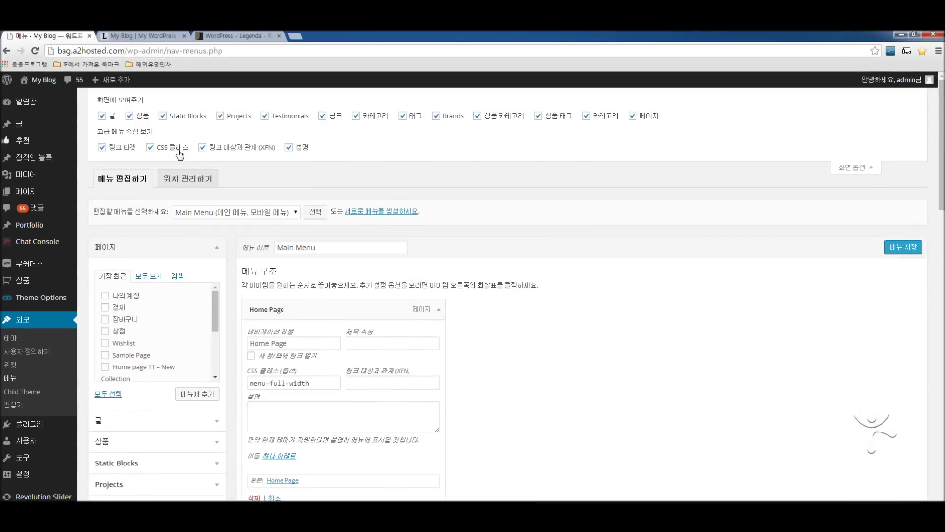
pyautogui.press('F11')
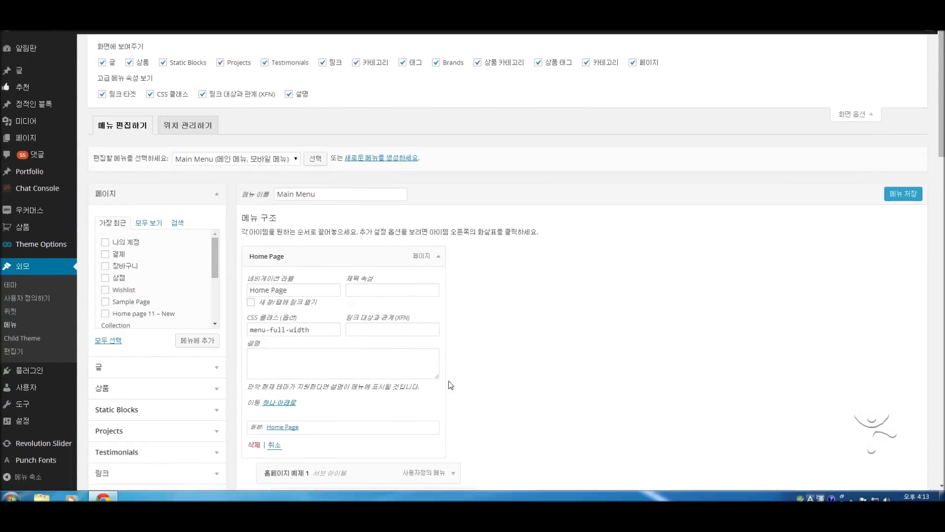
pyautogui.press('F11')
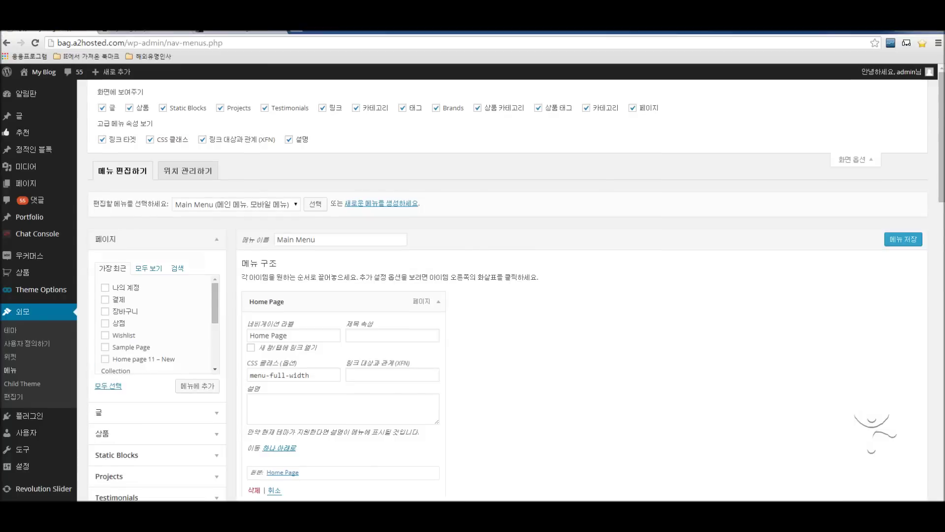
# Compare the Home Page mega menu on the live site with its menu item, and collapse that item in the menu editor.
pyautogui.click(141, 36)
pyautogui.moveTo(330, 180)
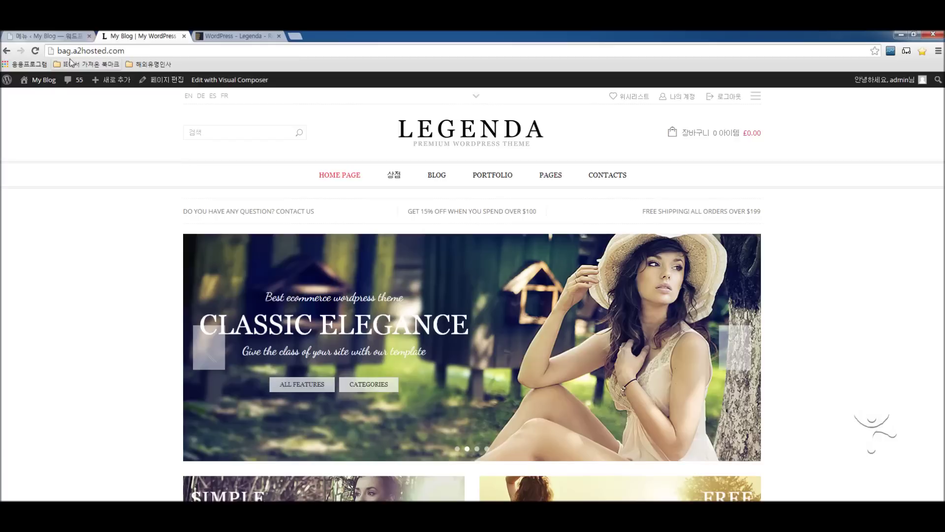
pyautogui.click(43, 33)
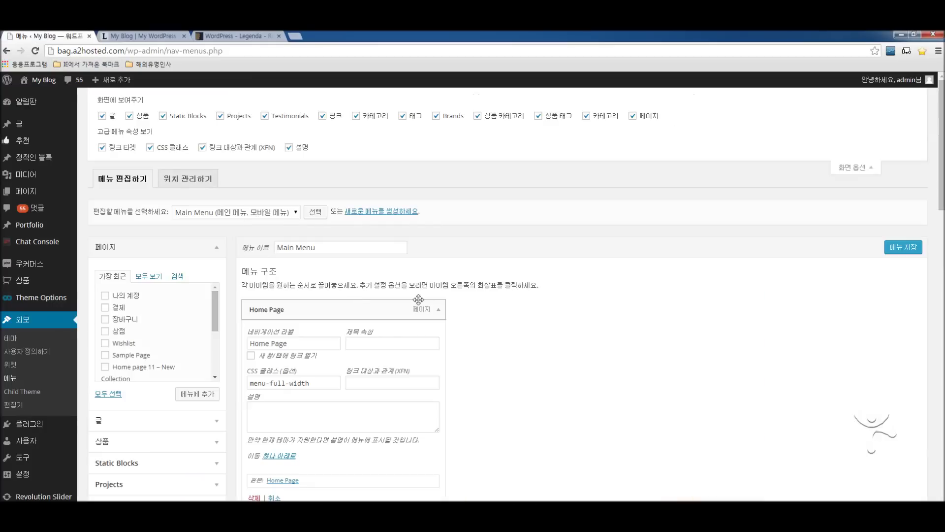
pyautogui.click(439, 309)
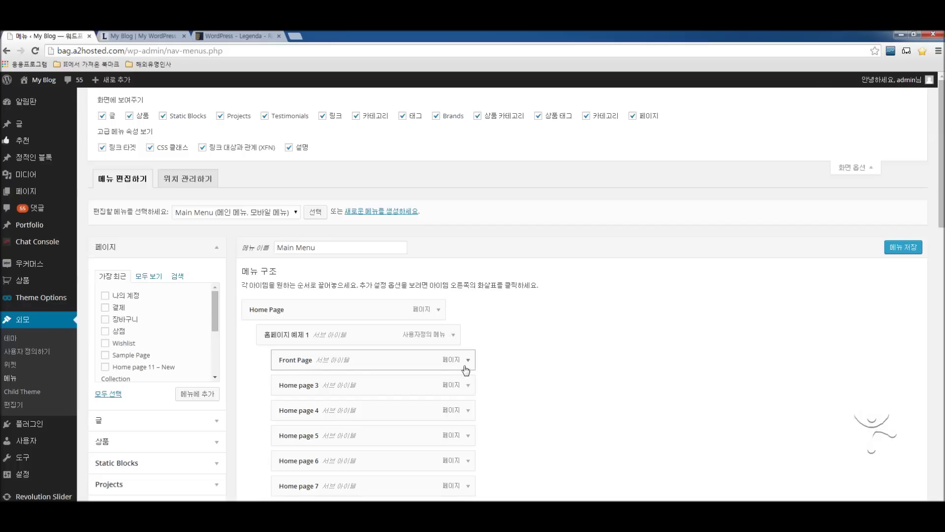
# Examine the URL and link text fields for adding a custom link to the menu, and collapse the 링크 section.
pyautogui.moveTo(36, 193)
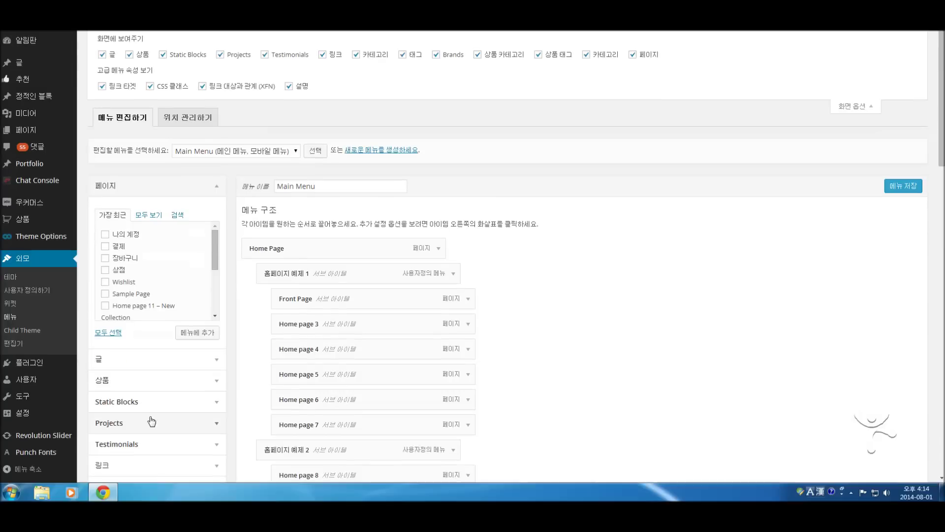
pyautogui.scroll(-2, 148, 475)
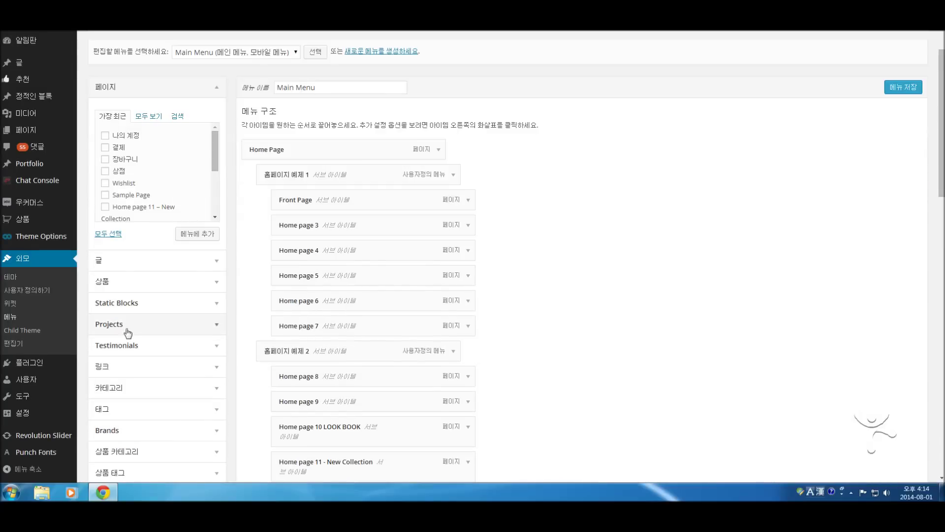
pyautogui.click(205, 370)
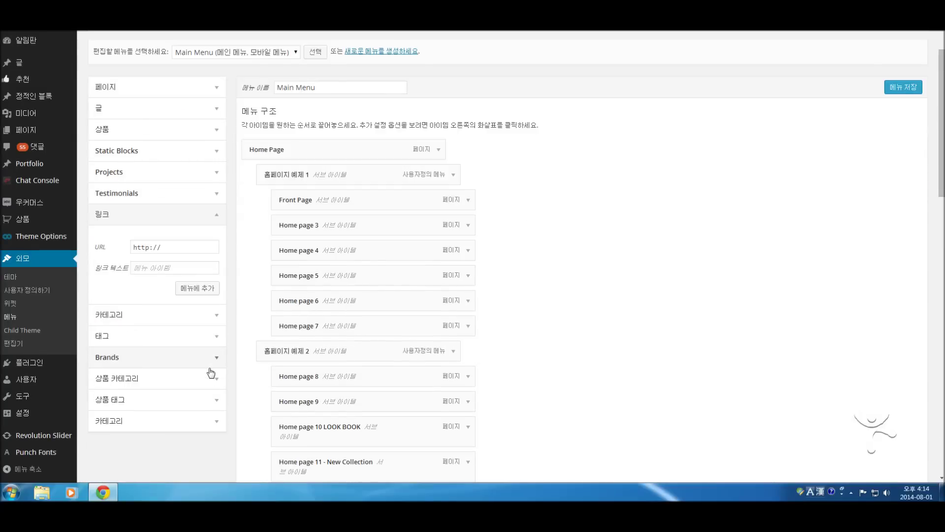
pyautogui.click(145, 269)
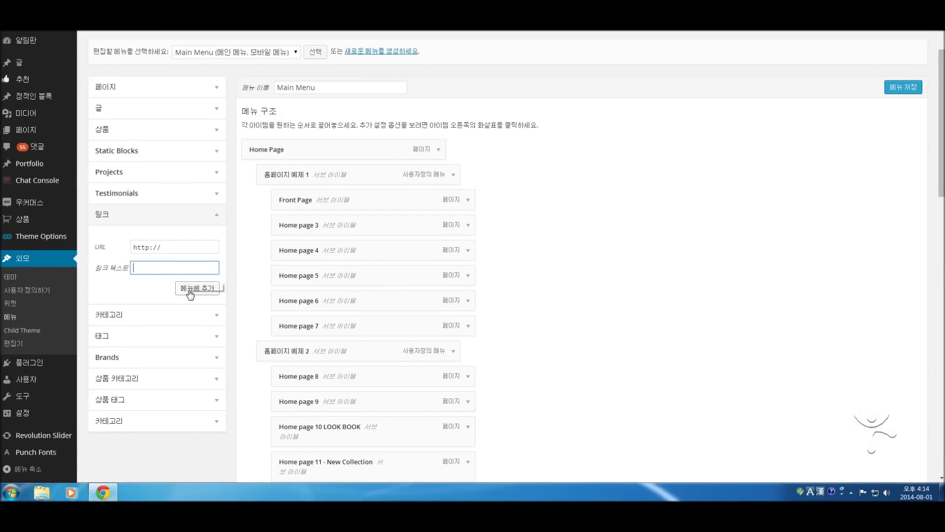
pyautogui.click(216, 269)
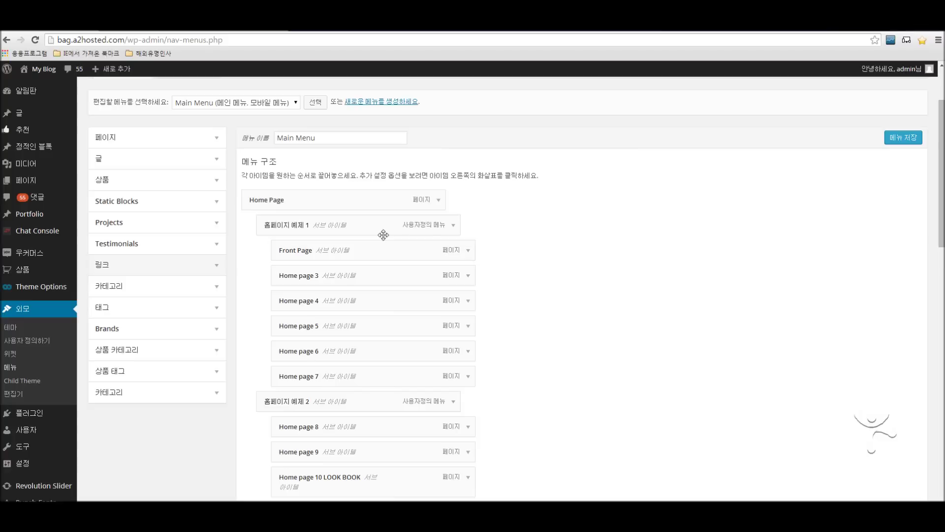
# Expand the 홈페이지 예제 1 sub-item to check its CSS class, and try its heading link in the live mega menu.
pyautogui.click(455, 228)
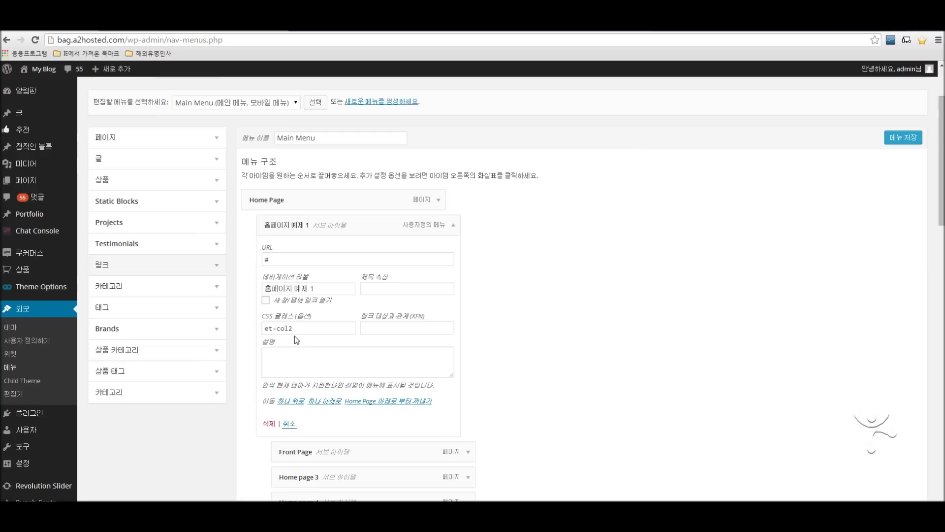
pyautogui.click(153, 39)
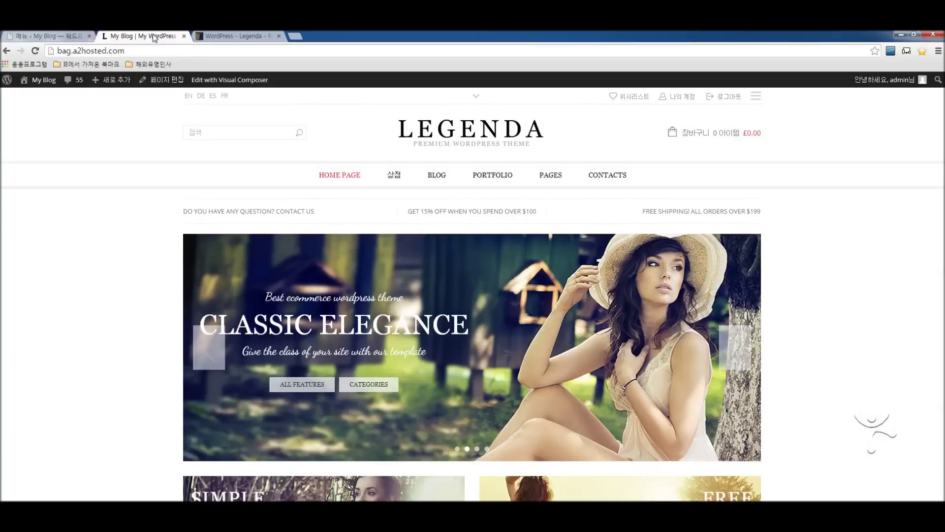
pyautogui.moveTo(339, 178)
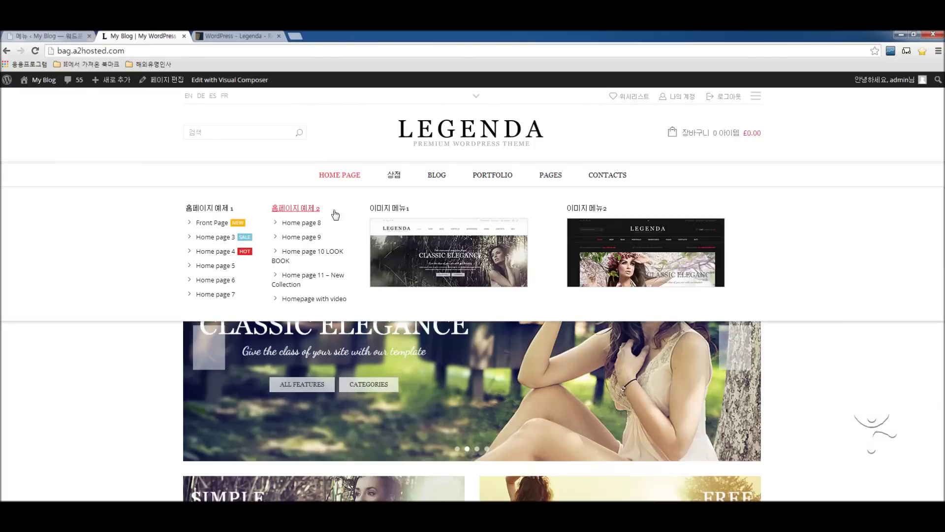
pyautogui.click(206, 212)
# Return to the menu editor and review the CSS class of the top-level Home Page item.
pyautogui.click(44, 36)
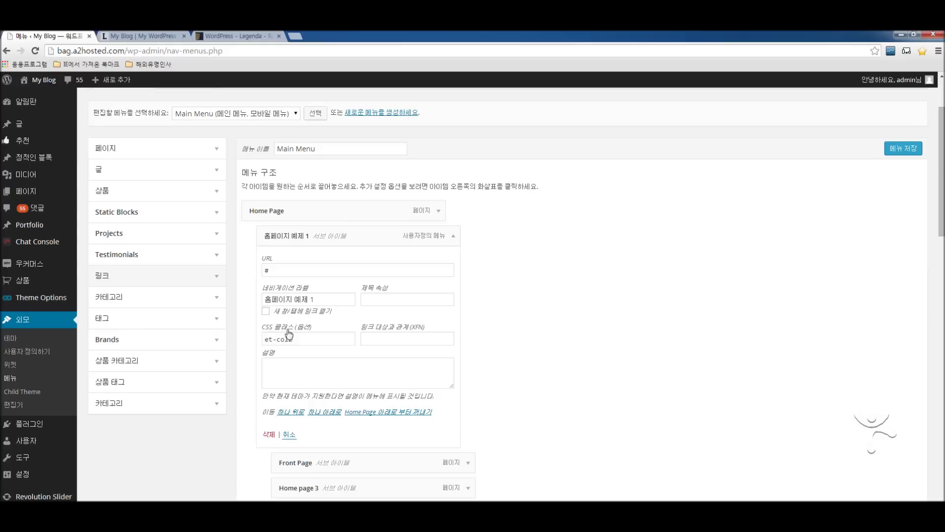
pyautogui.click(439, 210)
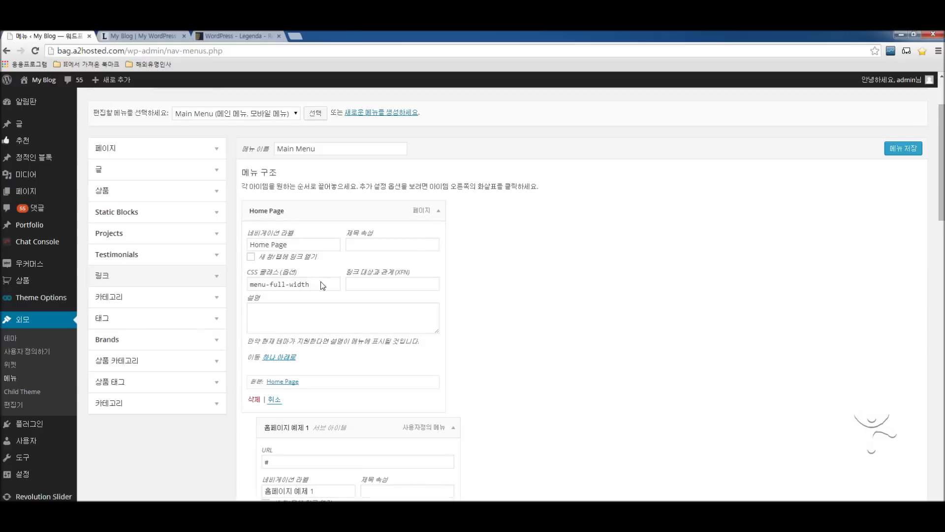
pyautogui.click(439, 211)
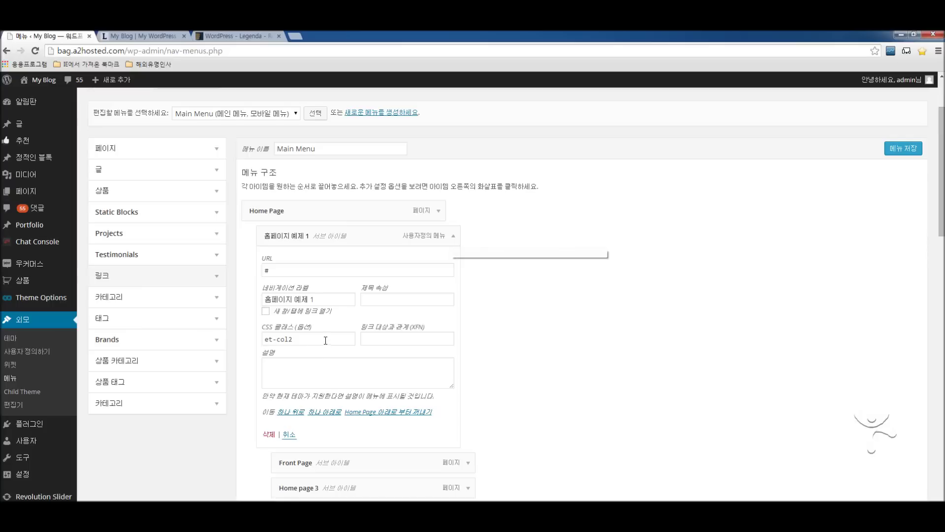
# Compare the mega menu's column widths on the live site with the 홈페이지 예제 1 CSS class, and collapse that sub-item.
pyautogui.click(149, 36)
pyautogui.moveTo(315, 183)
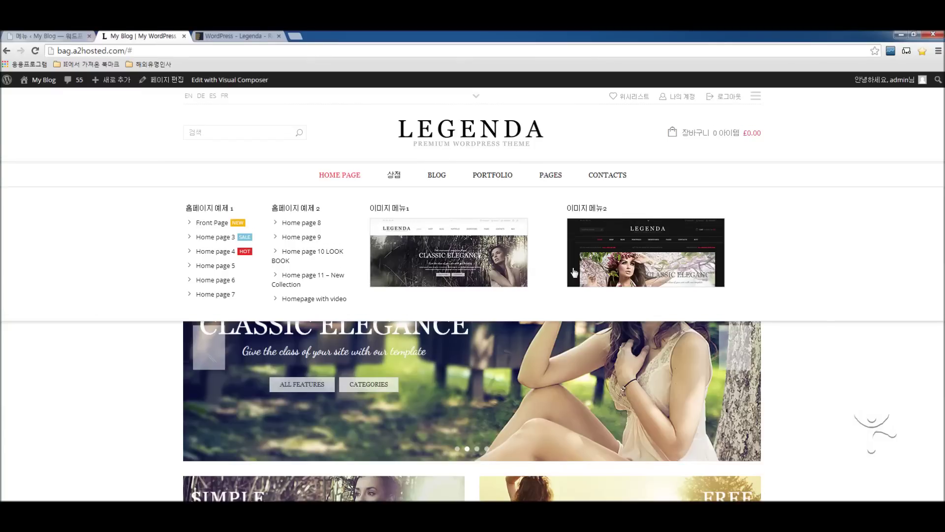
pyautogui.click(48, 41)
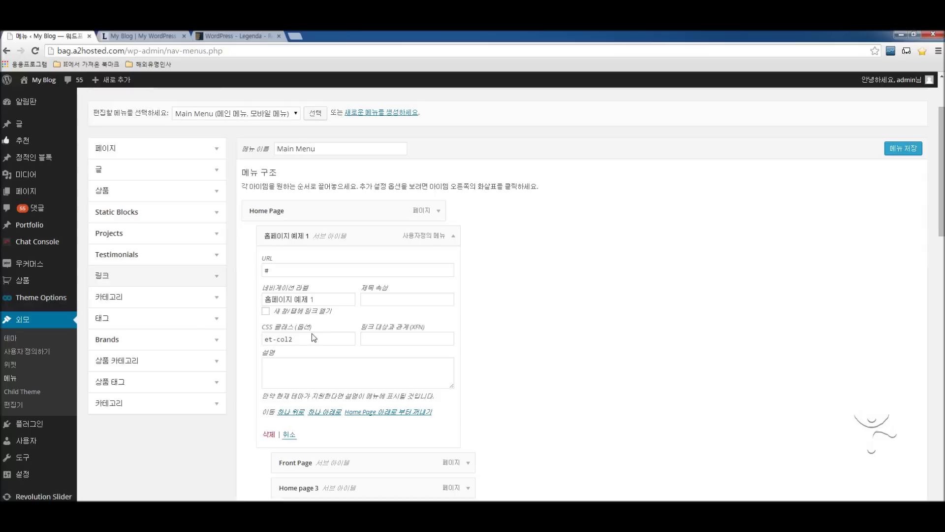
pyautogui.click(453, 236)
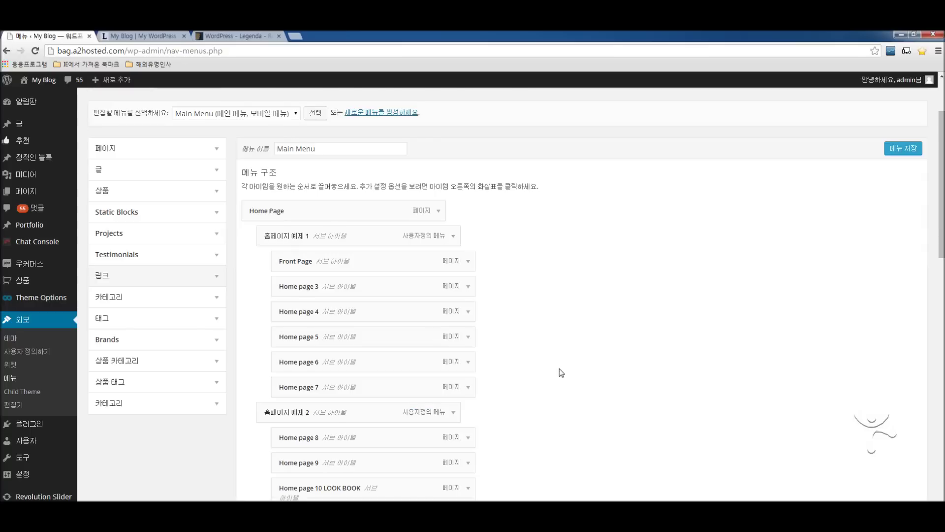
# Check the CSS class of the 홈페이지 예제 2 sub-item and collapse it again.
pyautogui.scroll(-2, 559, 374)
pyautogui.click(453, 314)
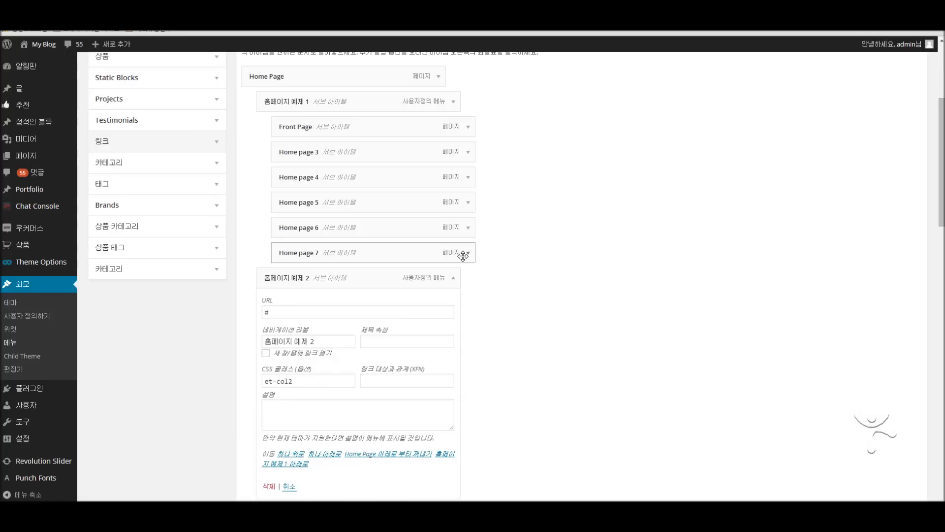
pyautogui.click(456, 282)
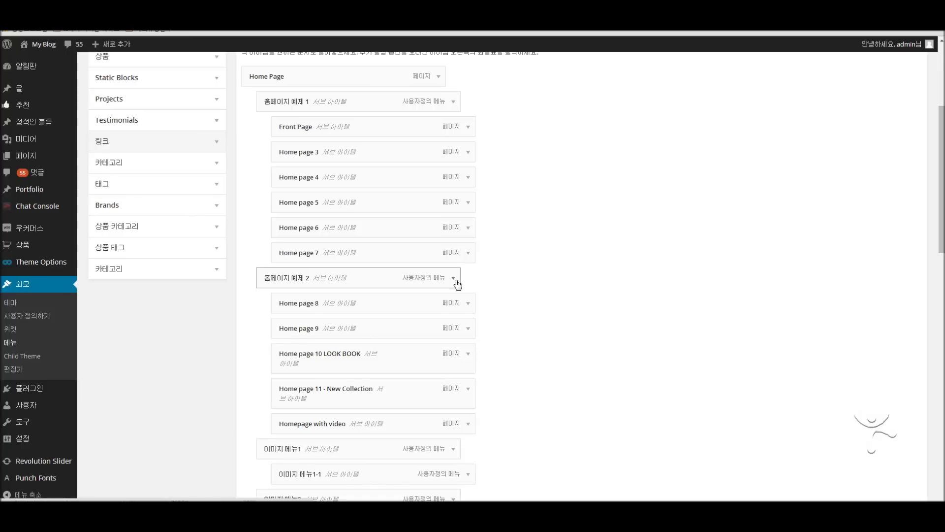
# Check the column CSS classes of the 이미지 메뉴1 and 이미지 메뉴2 sub-items.
pyautogui.scroll(-3, 616, 340)
pyautogui.click(453, 301)
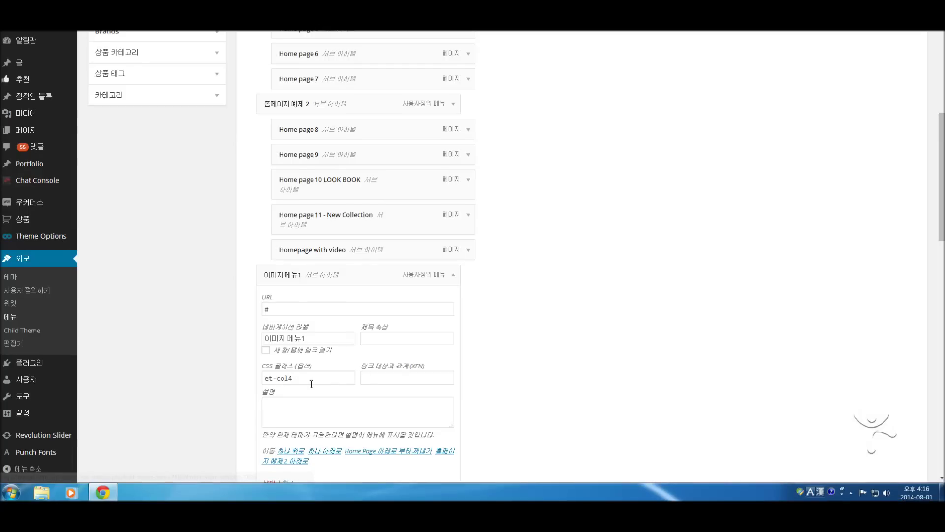
pyautogui.click(453, 274)
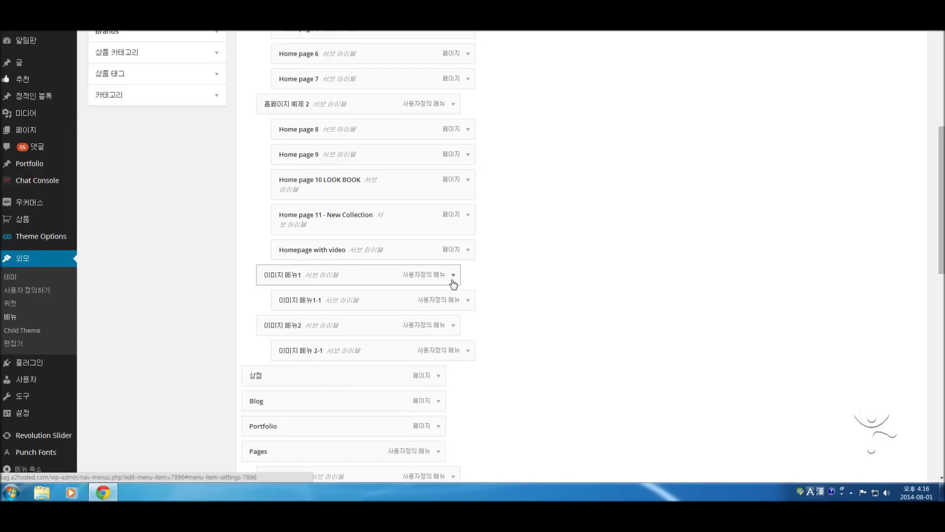
pyautogui.click(453, 325)
pyautogui.scroll(-2, 453, 325)
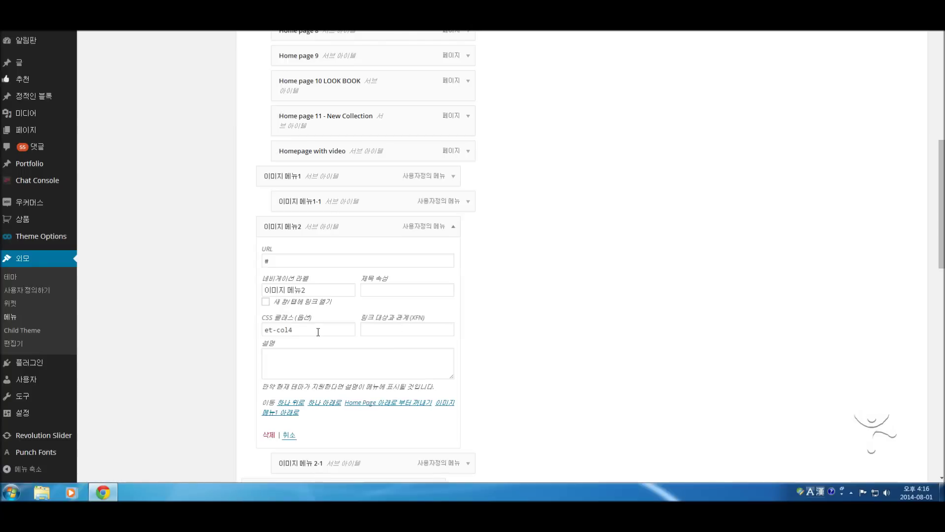
pyautogui.scroll(2, 433, 312)
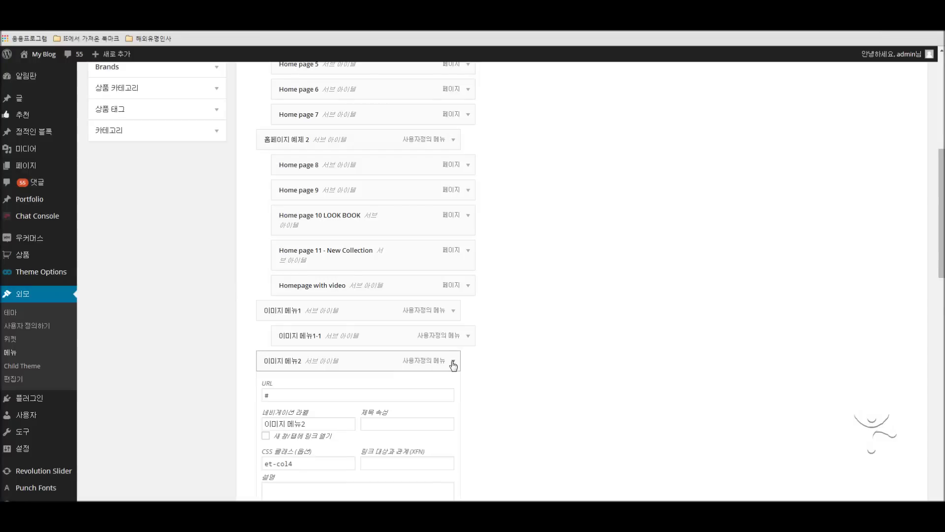
# Collapse the settings of the 이미지 메뉴2 sub-item.
pyautogui.click(453, 363)
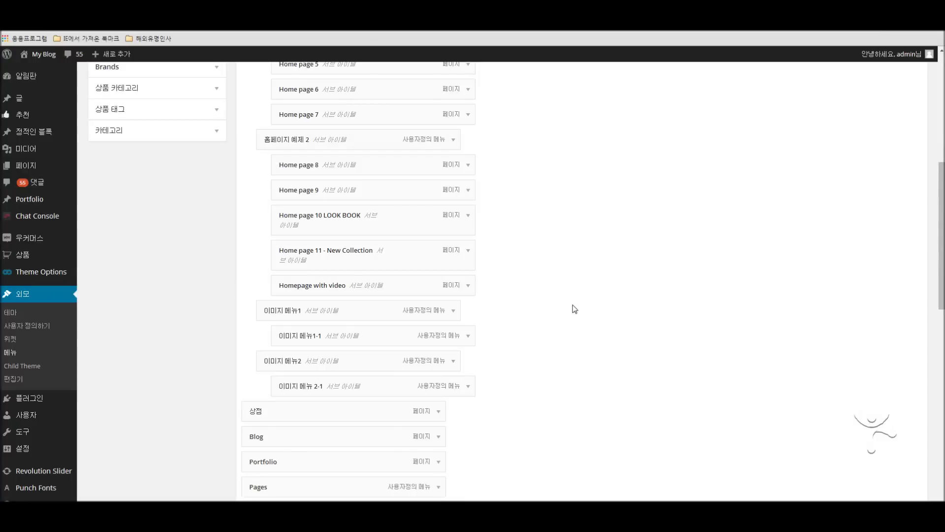
pyautogui.scroll(3, 613, 317)
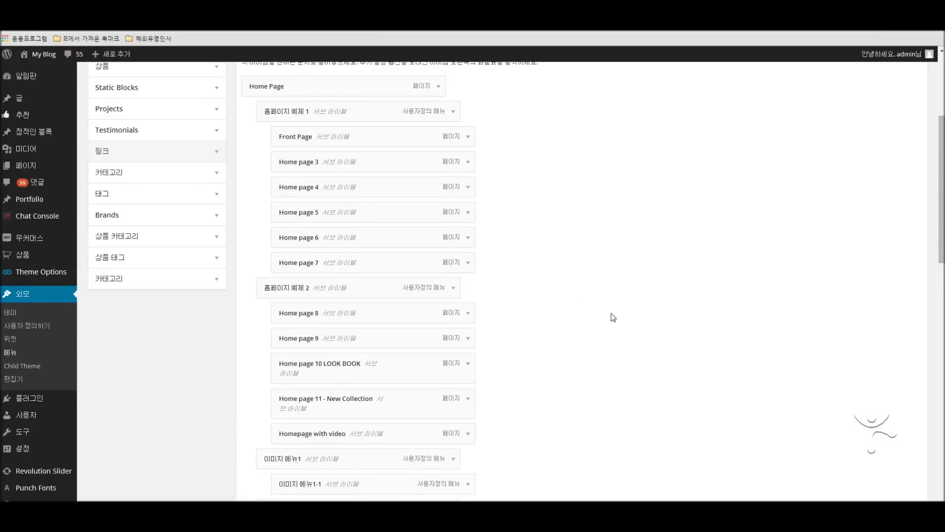
pyautogui.scroll(2, 612, 317)
# On the live site, compare how the HOME PAGE and PAGES mega menus open and close.
pyautogui.click(143, 36)
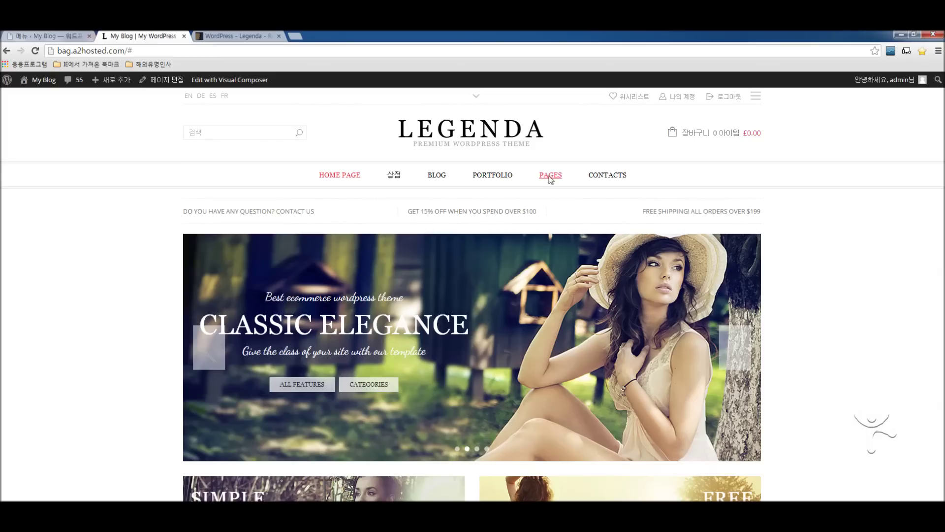
pyautogui.moveTo(344, 178)
pyautogui.click(548, 181)
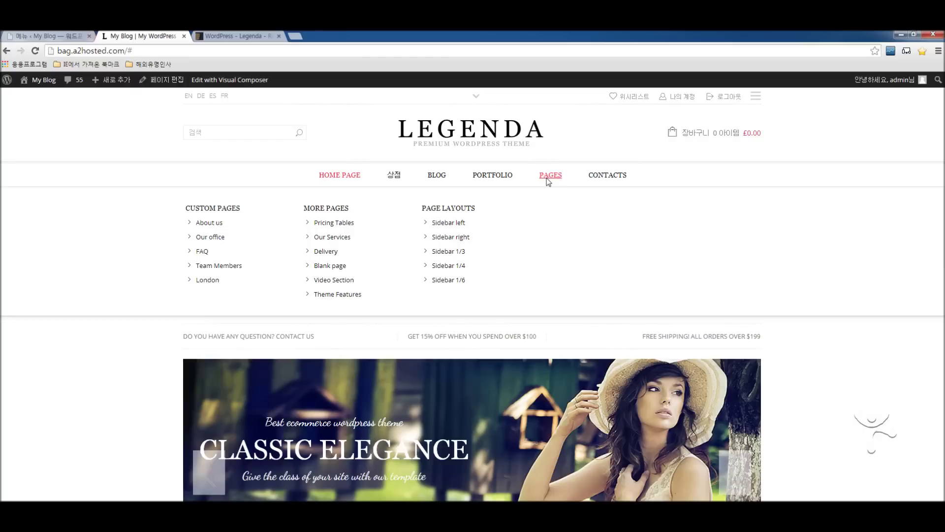
pyautogui.click(340, 176)
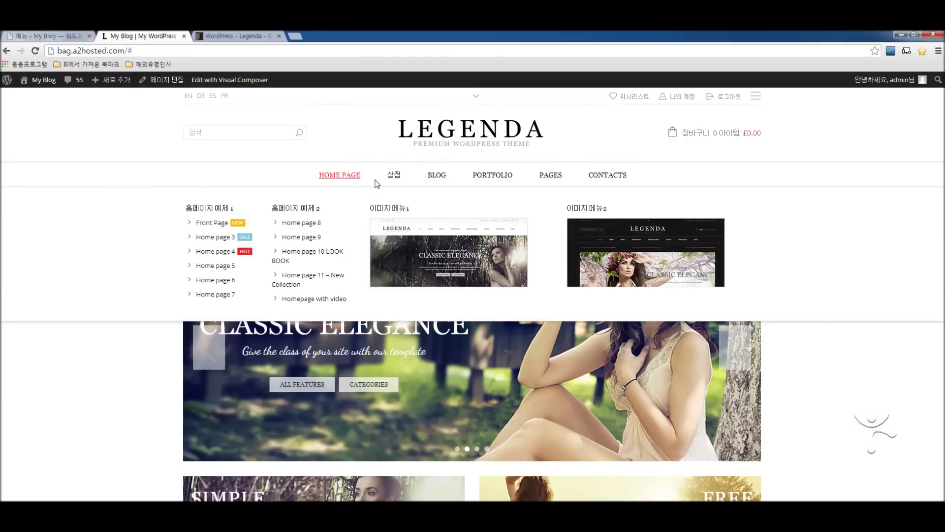
pyautogui.click(551, 175)
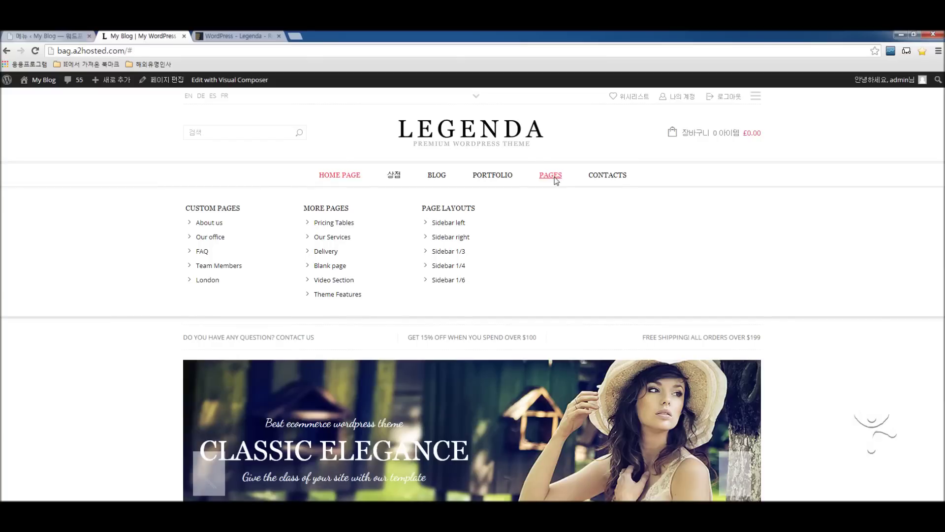
pyautogui.click(551, 176)
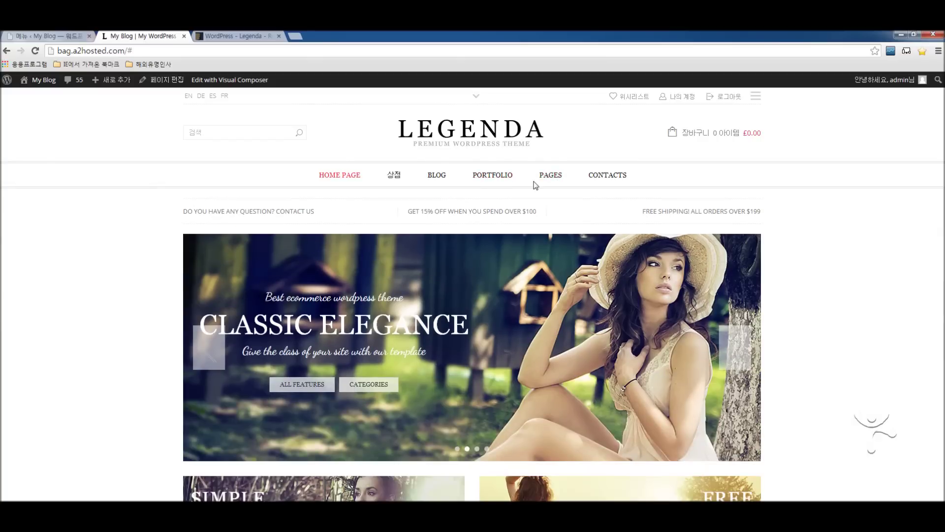
# Return to the menu editor, expand the top-level Pages item and select open-by-click in its CSS classes.
pyautogui.click(58, 37)
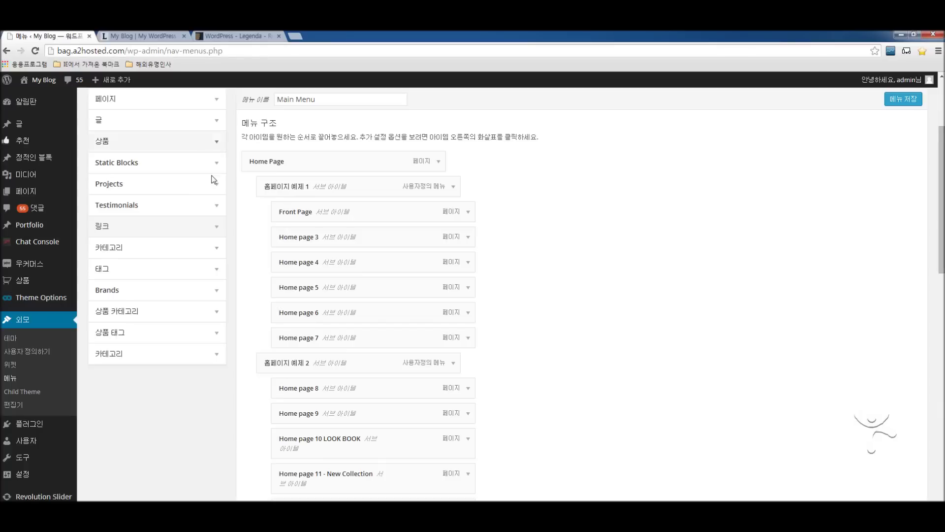
pyautogui.scroll(-1, 572, 354)
pyautogui.scroll(-8, 554, 347)
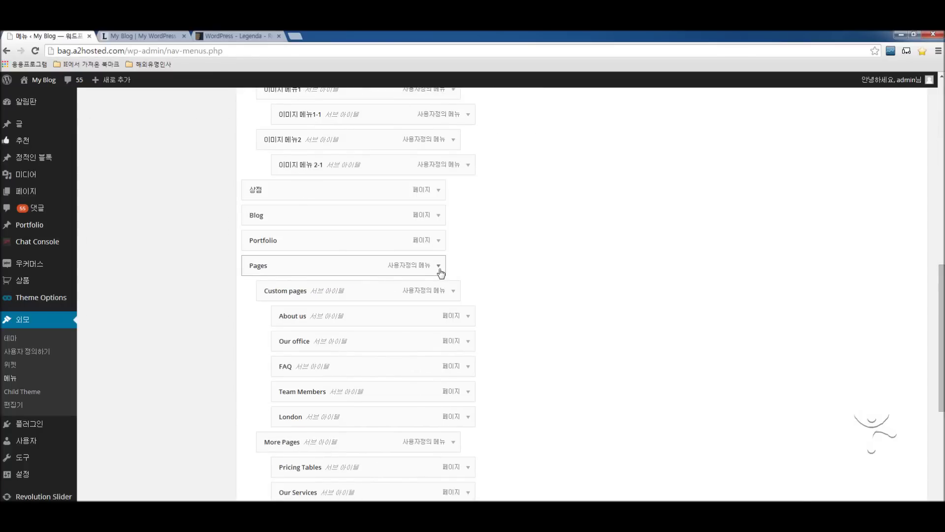
pyautogui.click(439, 270)
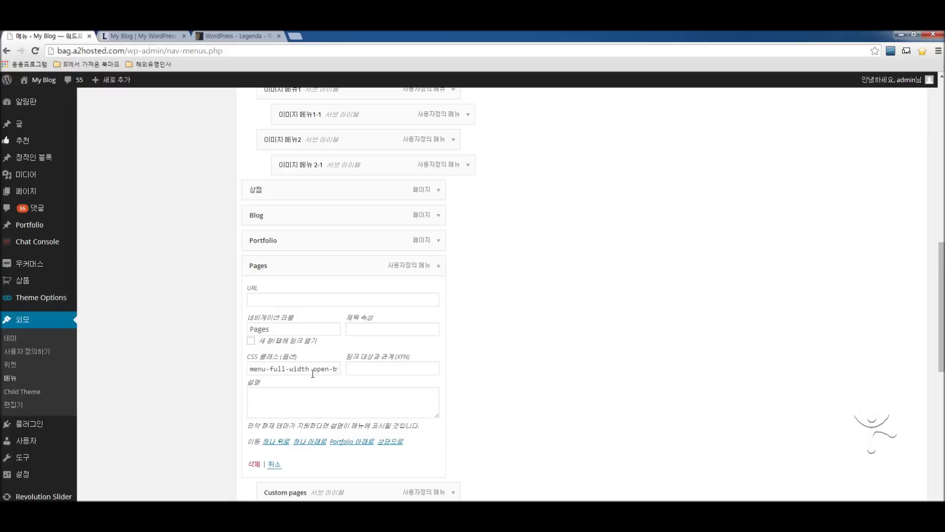
pyautogui.moveTo(311, 371); pyautogui.dragTo(384, 371)
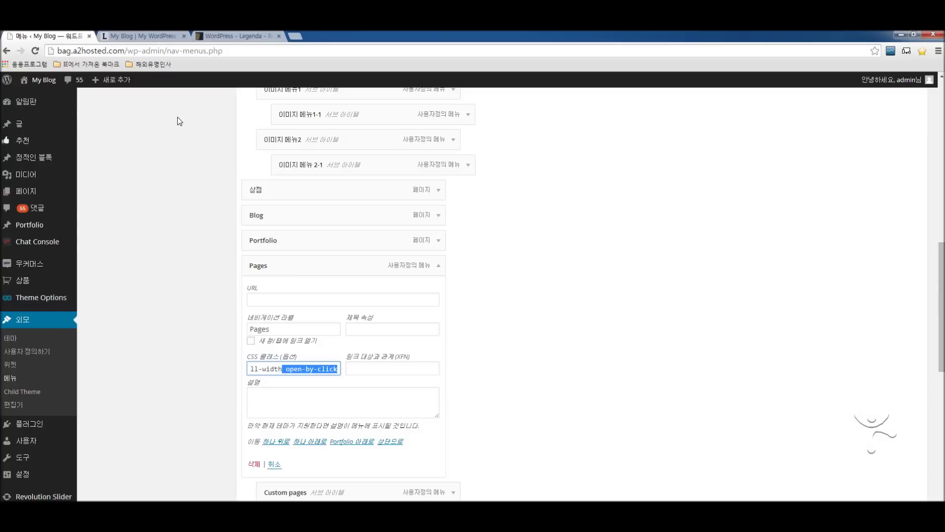
# Compare the HOME PAGE and PAGES menus' opening behavior on the live site with the open-by-click class of the Pages item.
pyautogui.click(142, 36)
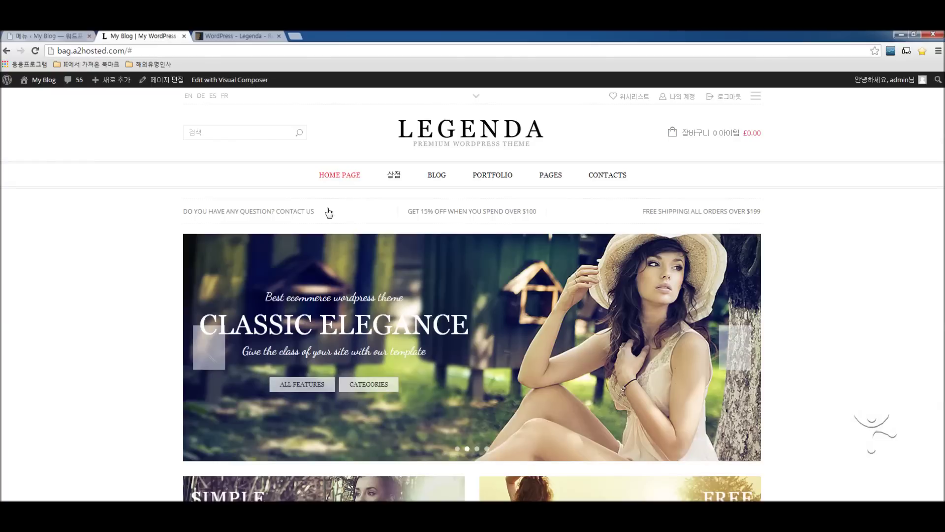
pyautogui.click(346, 176)
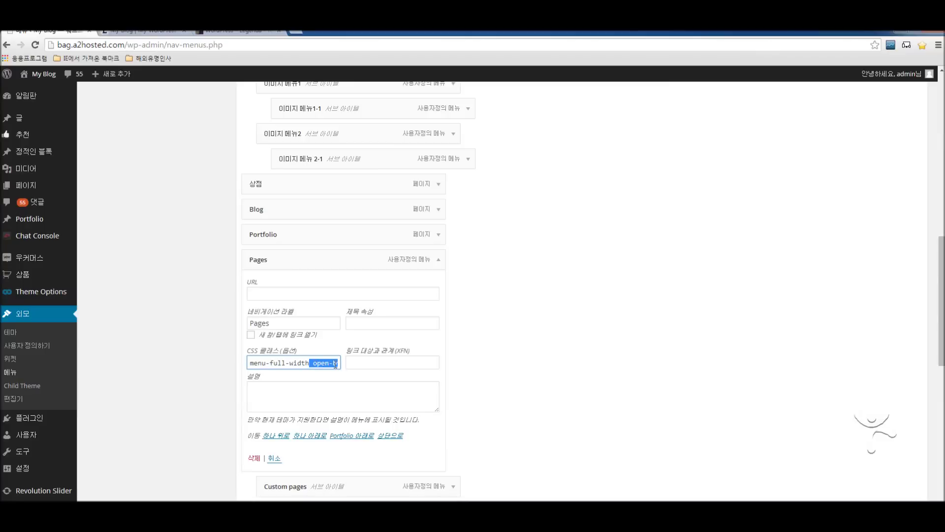
pyautogui.moveTo(335, 364); pyautogui.dragTo(355, 365)
pyautogui.click(157, 34)
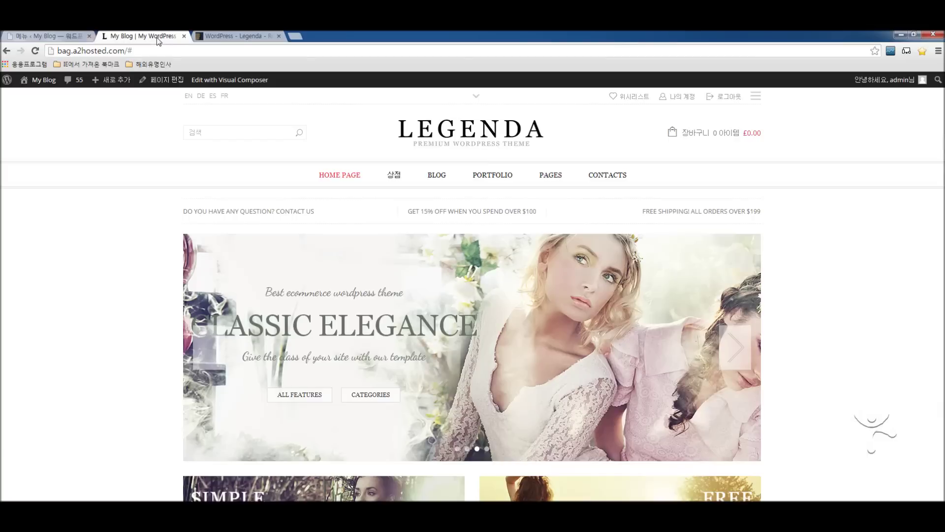
pyautogui.moveTo(555, 178)
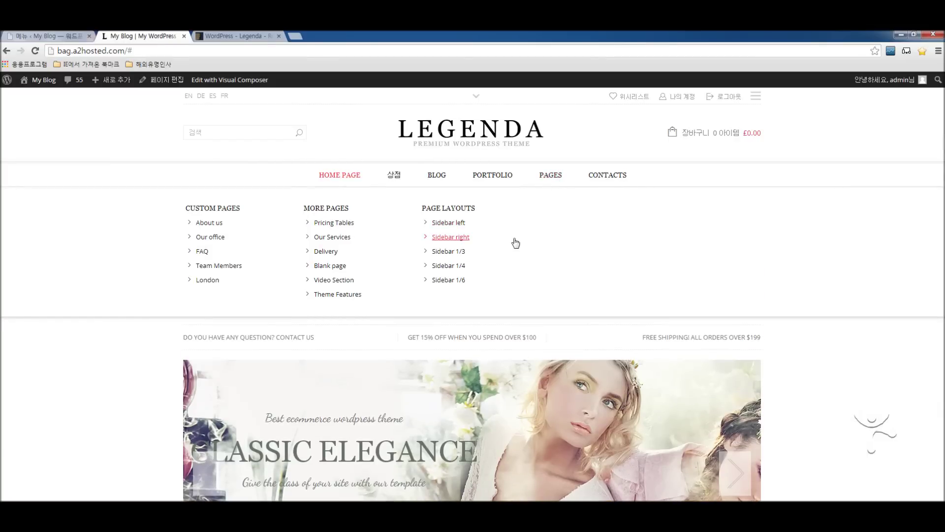
pyautogui.moveTo(339, 177)
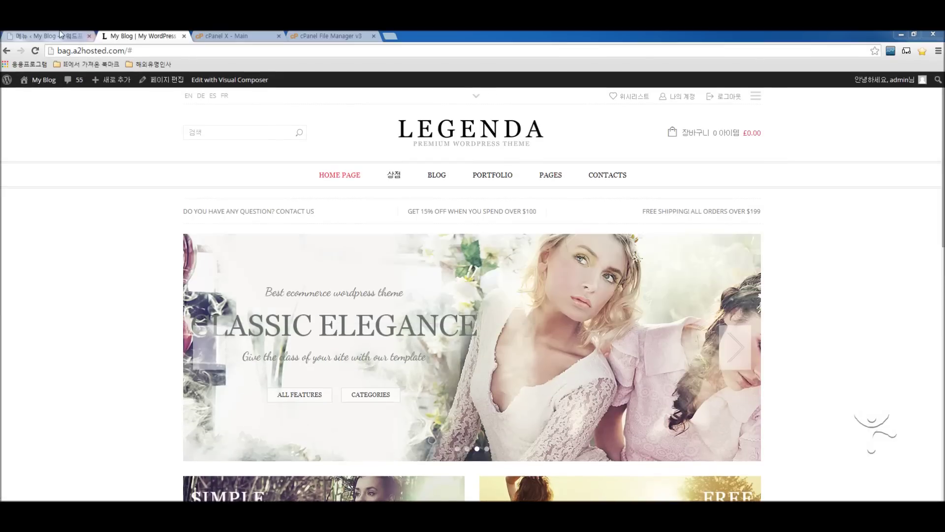
# Check the CSS class of the Front Page sub-item in the menu editor against its badge in the live mega menu.
pyautogui.click(54, 38)
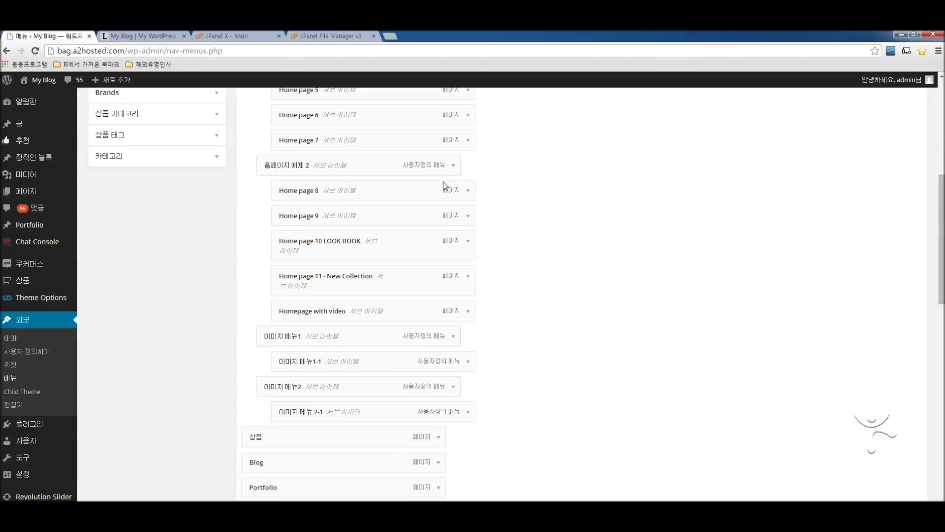
pyautogui.scroll(5, 563, 211)
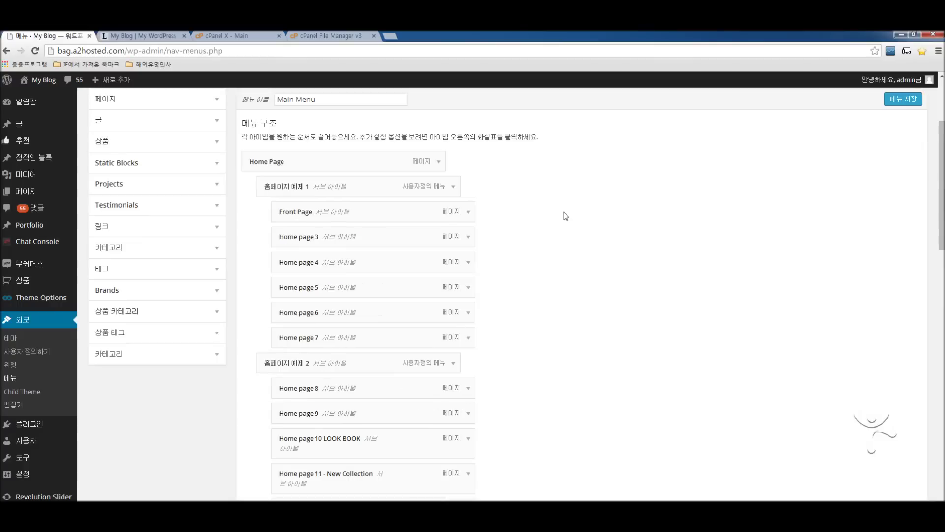
pyautogui.click(466, 212)
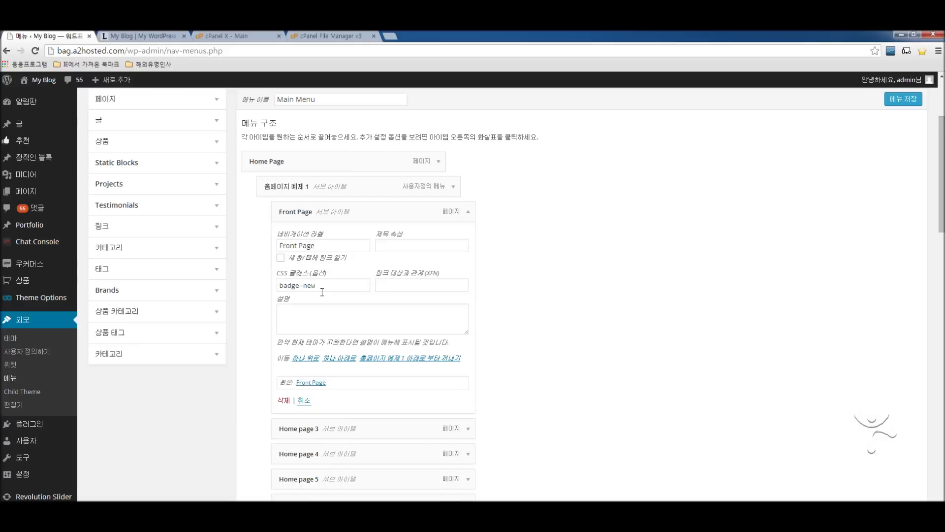
pyautogui.click(143, 36)
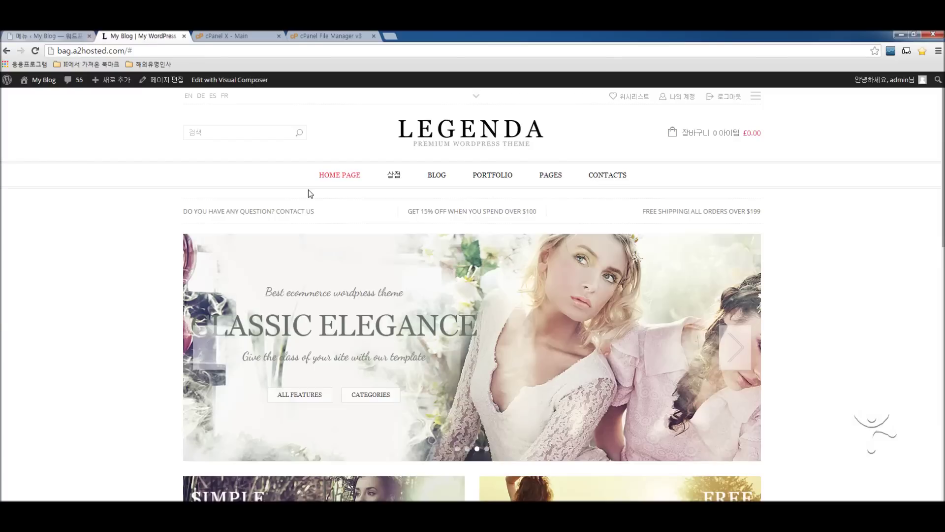
pyautogui.moveTo(328, 182)
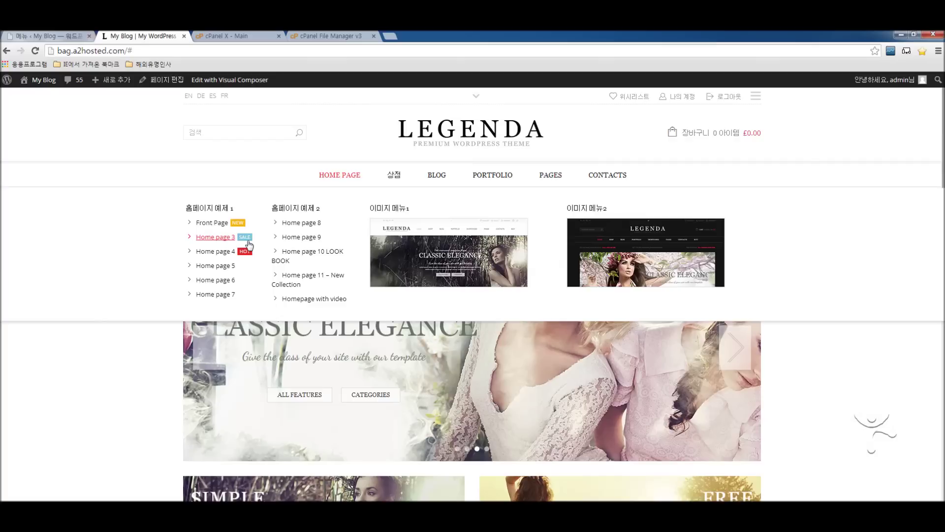
# Collapse the Front Page sub-item and compare the CSS class of Home page 3 with its badge on the live site.
pyautogui.click(72, 35)
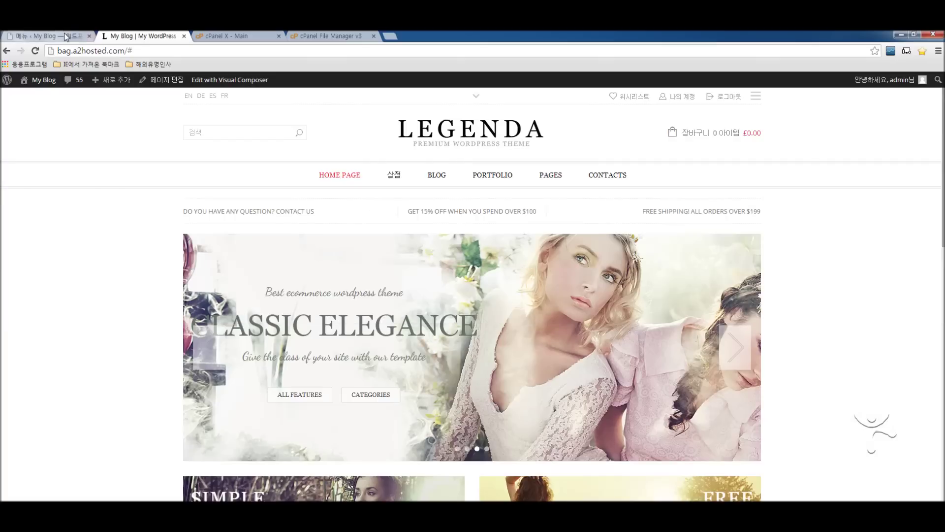
pyautogui.click(456, 189)
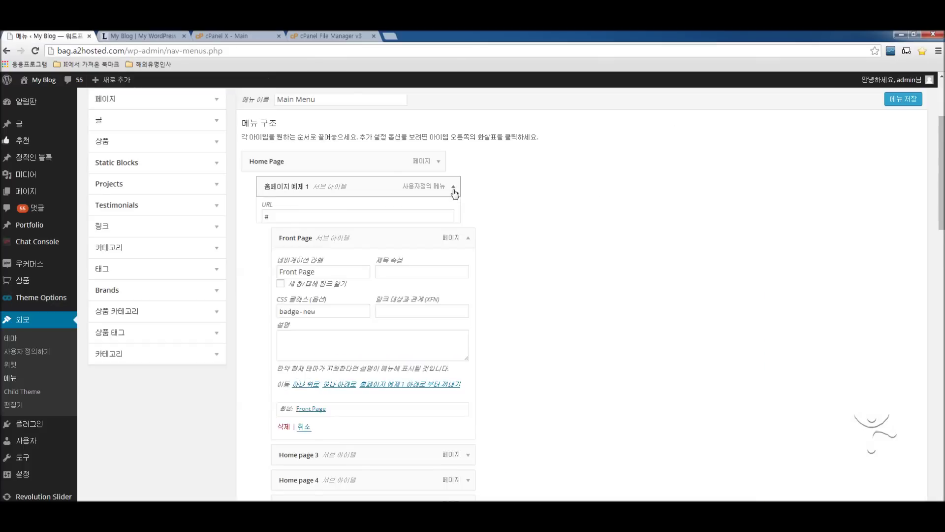
pyautogui.click(454, 189)
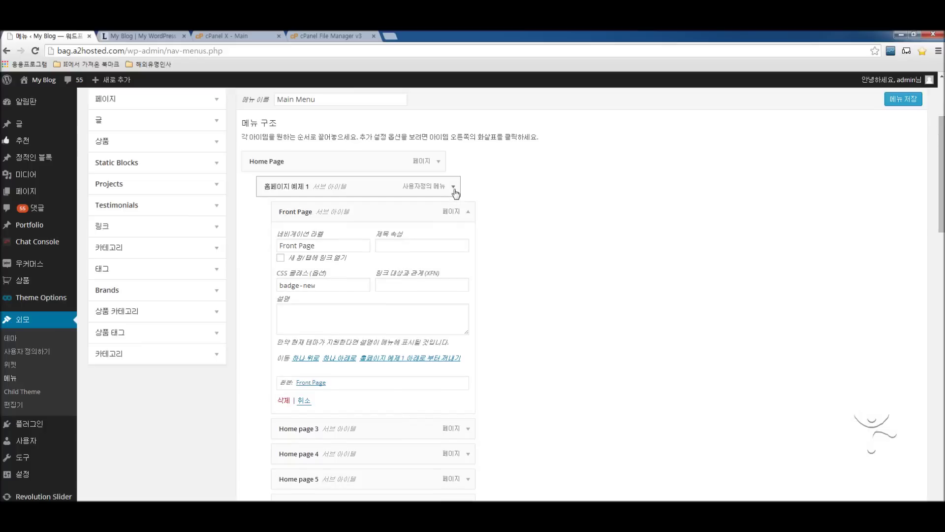
pyautogui.click(469, 214)
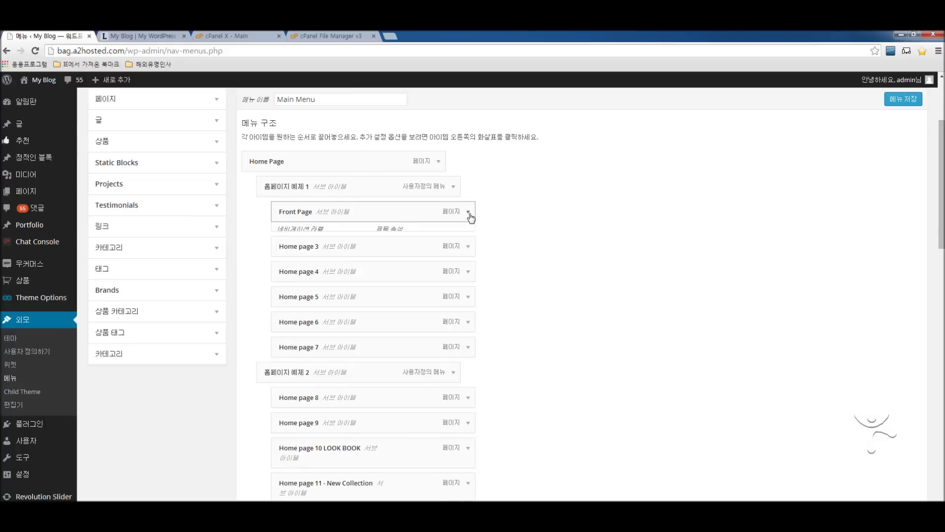
pyautogui.click(468, 239)
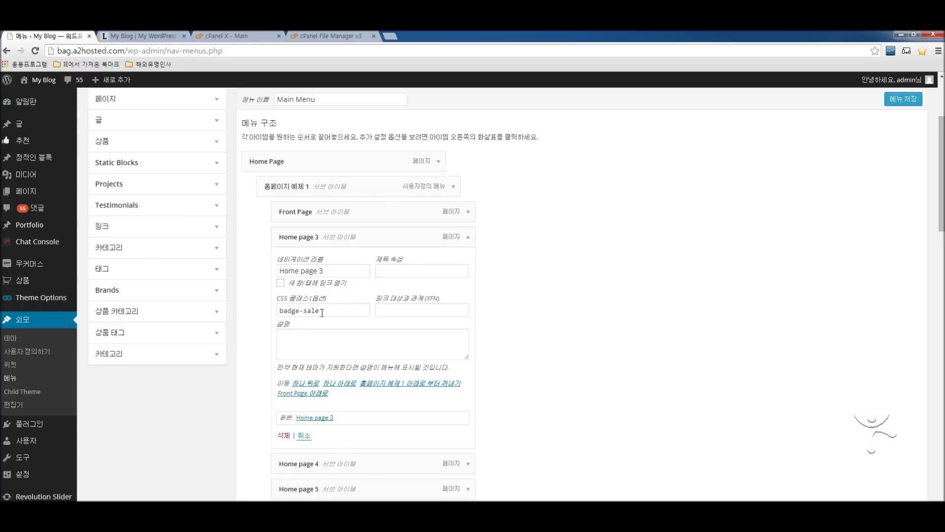
pyautogui.click(146, 36)
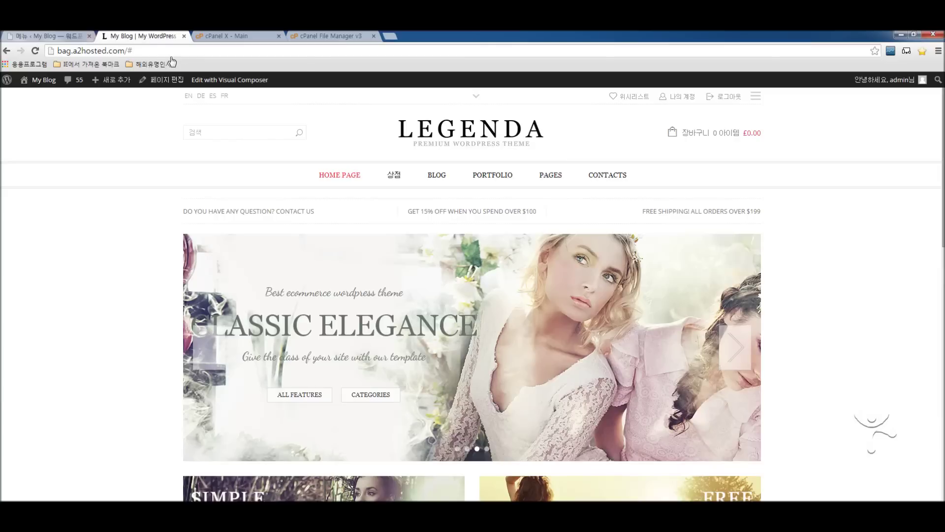
pyautogui.moveTo(329, 173)
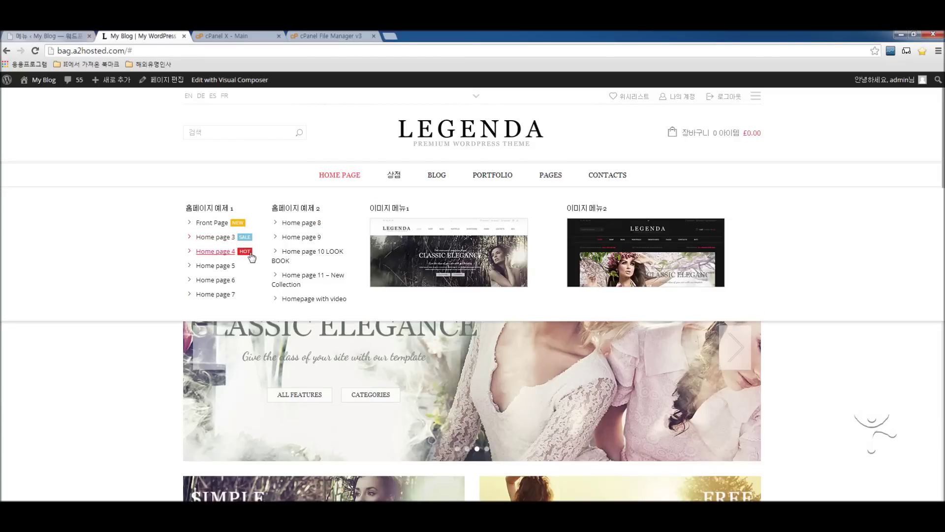
# Collapse Home page 3 and compare the CSS class of Home page 4 with its badge on the live site.
pyautogui.click(74, 36)
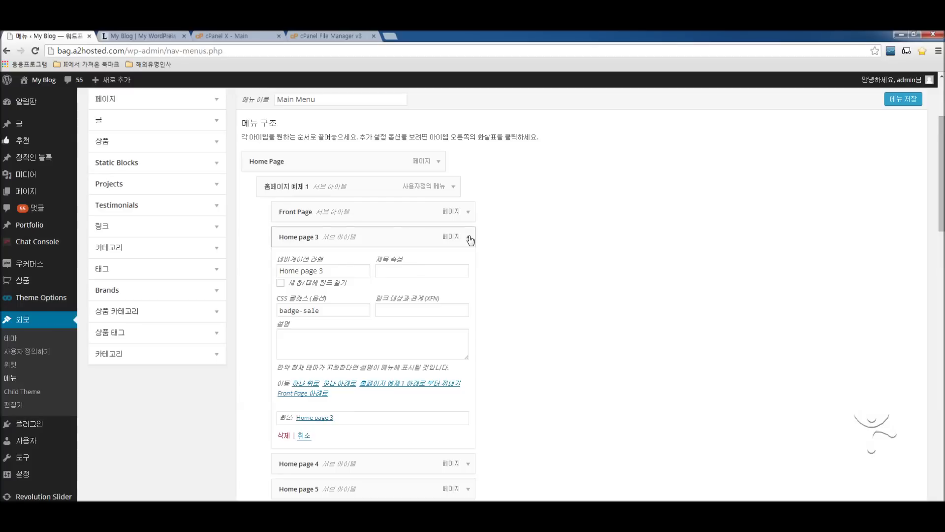
pyautogui.click(468, 237)
pyautogui.click(468, 264)
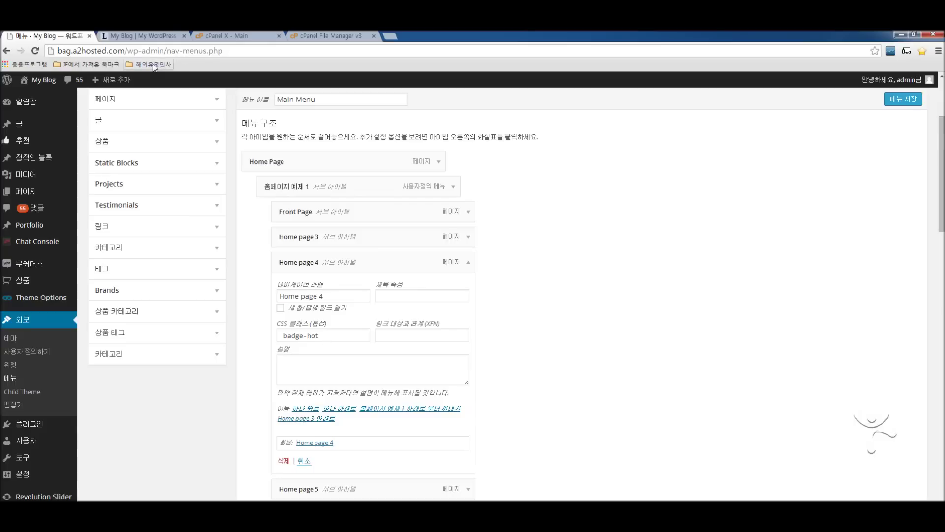
pyautogui.click(141, 36)
pyautogui.moveTo(340, 176)
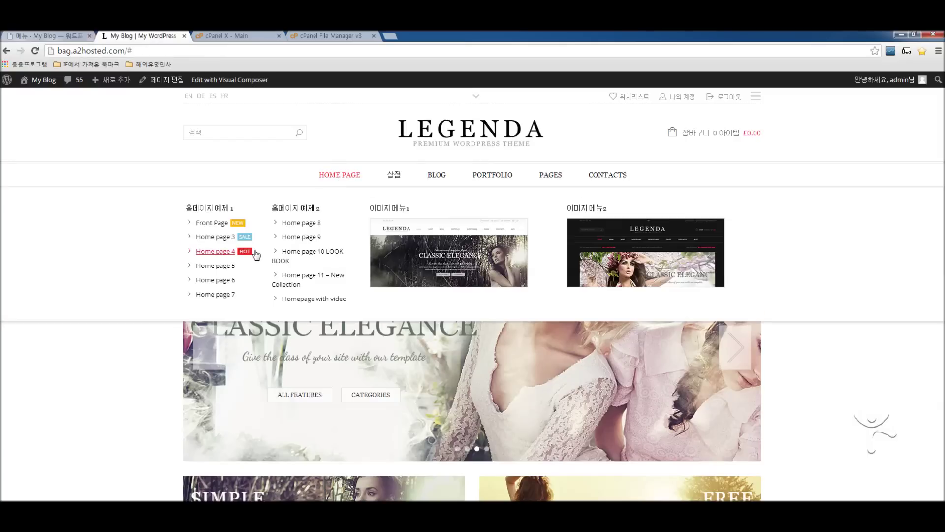
pyautogui.hotkey('ctrl', 'shift', 'Tab')
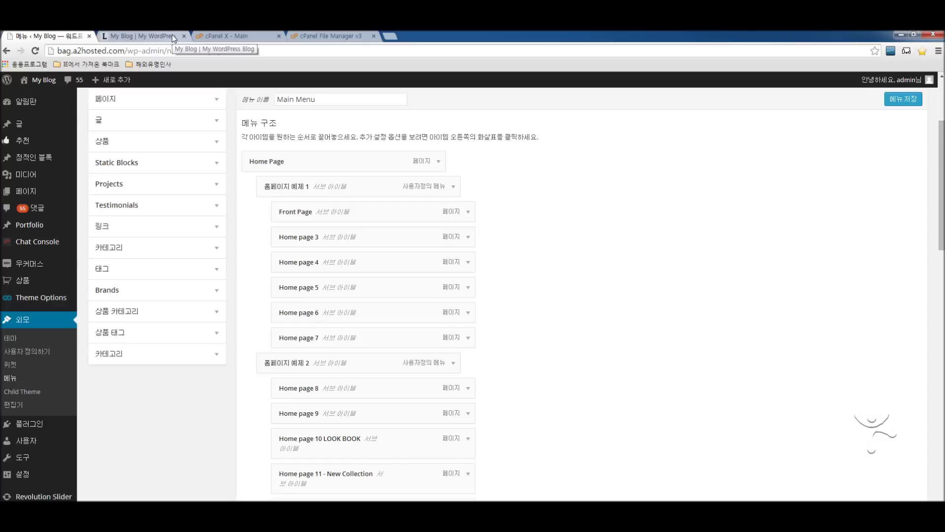
# Look at the 이미지 메뉴1 and 이미지 메뉴2 image columns in the live site's HOME PAGE mega menu.
pyautogui.click(173, 36)
pyautogui.moveTo(341, 182)
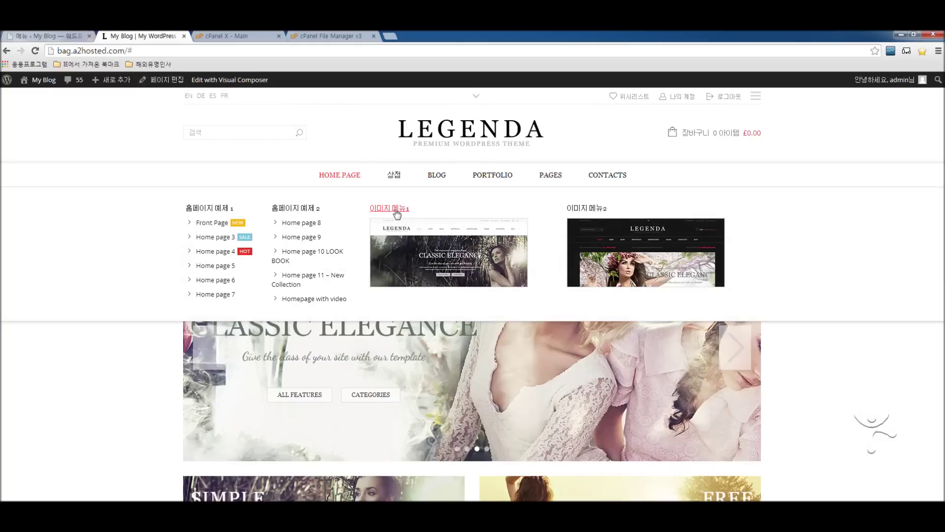
pyautogui.click(74, 37)
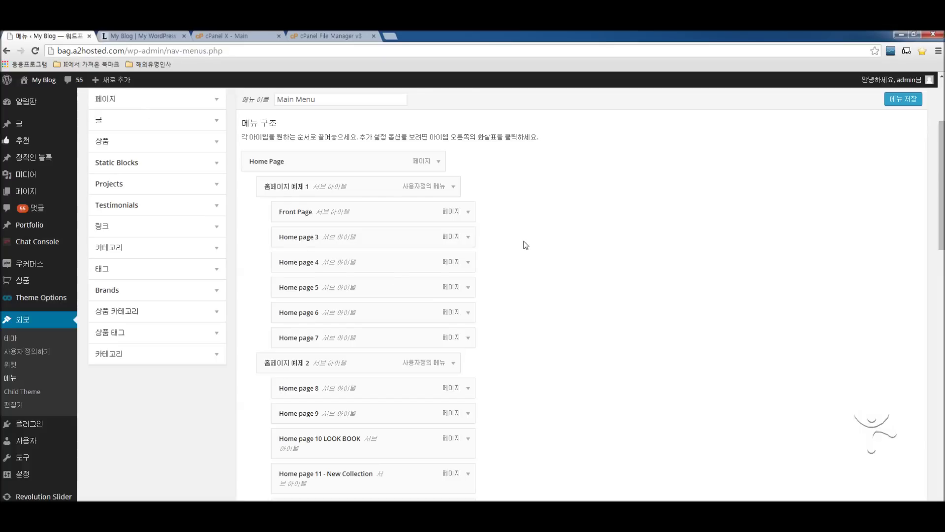
# Clear the URL of the 이미지 메뉴1 sub-item in the menu editor and collapse the item.
pyautogui.scroll(-7, 523, 232)
pyautogui.scroll(-2, 532, 274)
pyautogui.scroll(2, 528, 275)
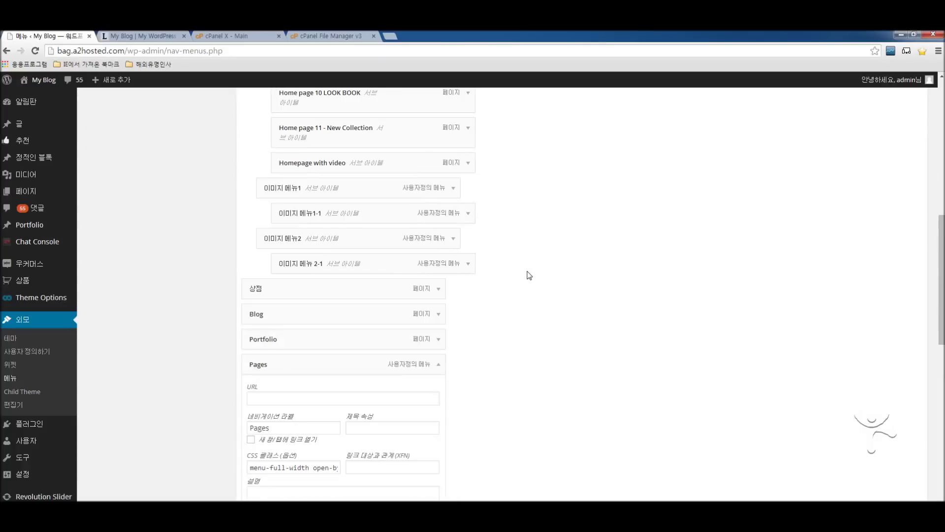
pyautogui.click(452, 188)
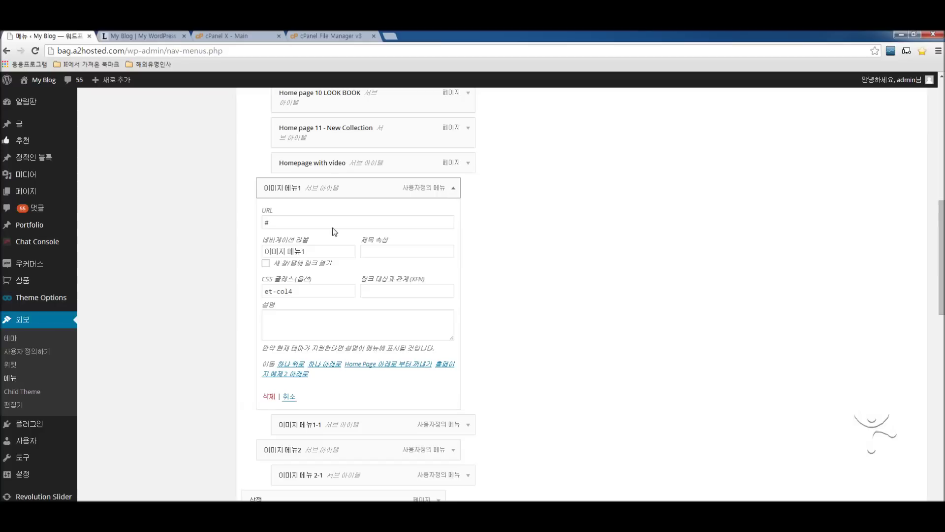
pyautogui.moveTo(279, 222); pyautogui.dragTo(260, 224)
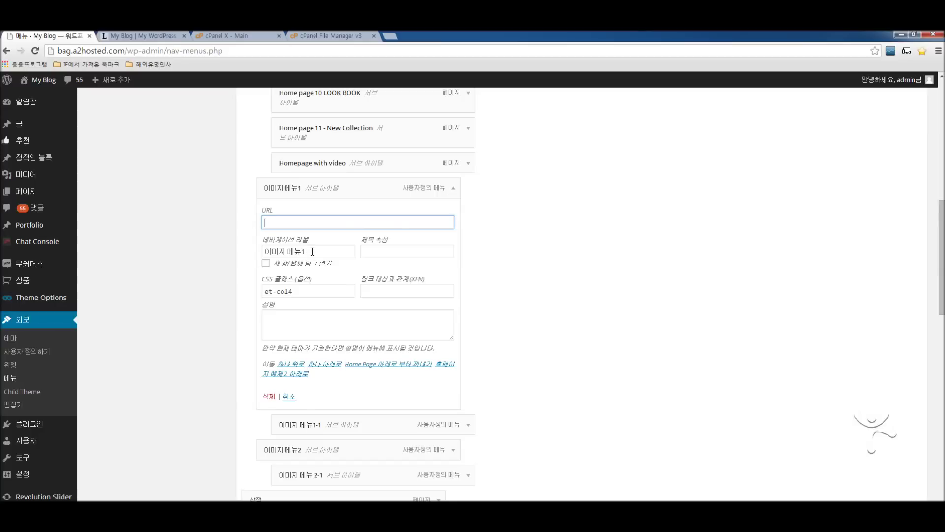
pyautogui.click(453, 189)
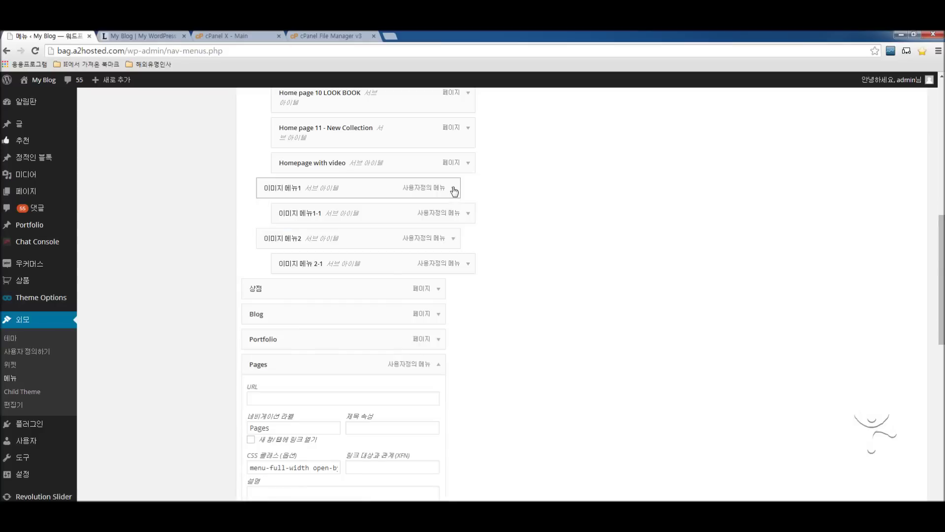
# Clear the URL of the 이미지 메뉴2 sub-item under Home Page.
pyautogui.click(453, 240)
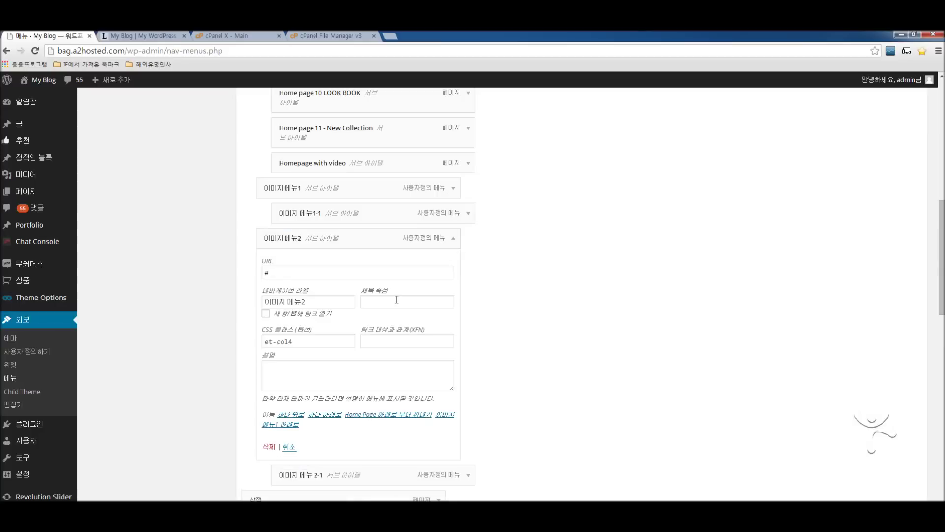
pyautogui.doubleClick(266, 273)
pyautogui.press('BackSpace')
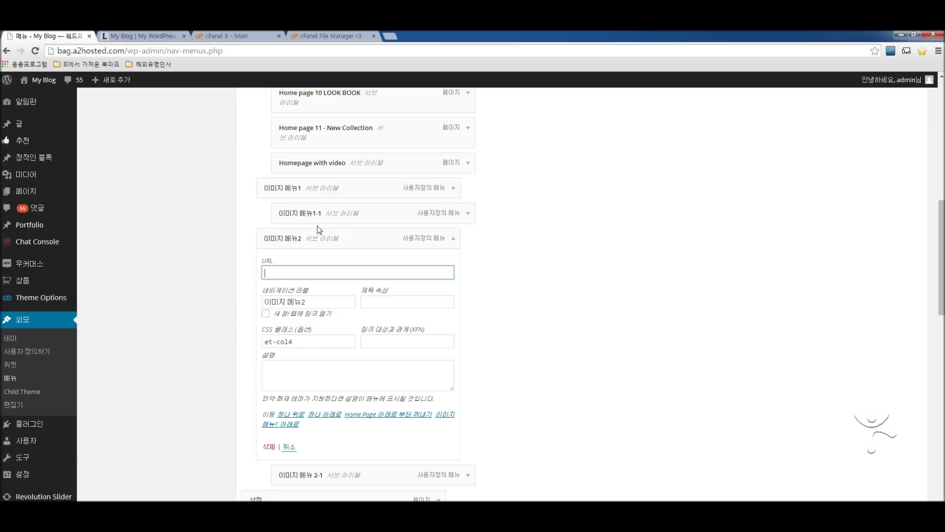
# Check the CSS class of 이미지 메뉴1 and collapse both image menu items.
pyautogui.click(454, 188)
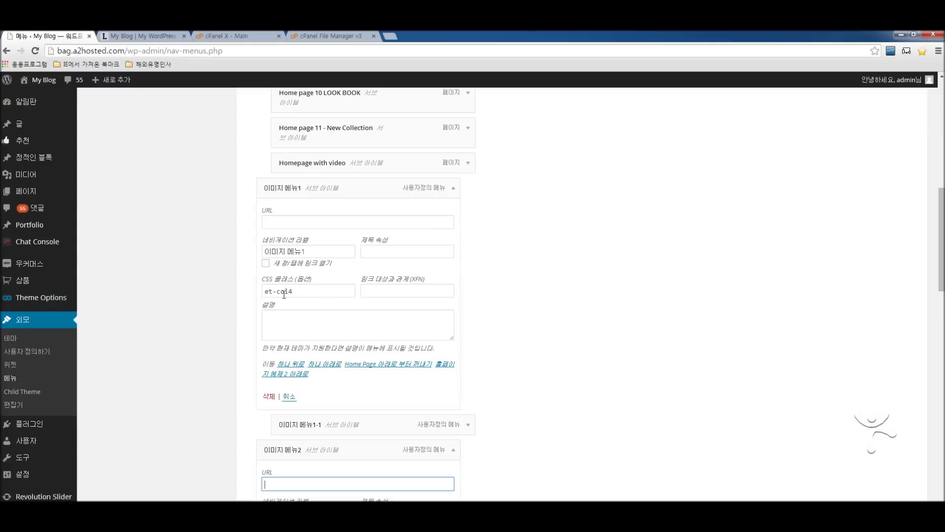
pyautogui.click(454, 189)
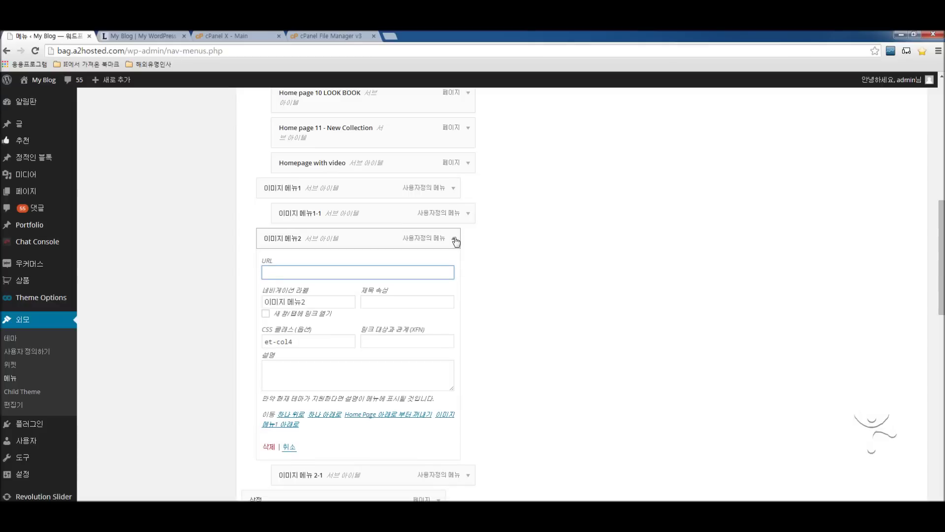
pyautogui.click(454, 239)
# Save Main Menu and reload the live site to check its HOME PAGE mega menu.
pyautogui.scroll(10, 886, 242)
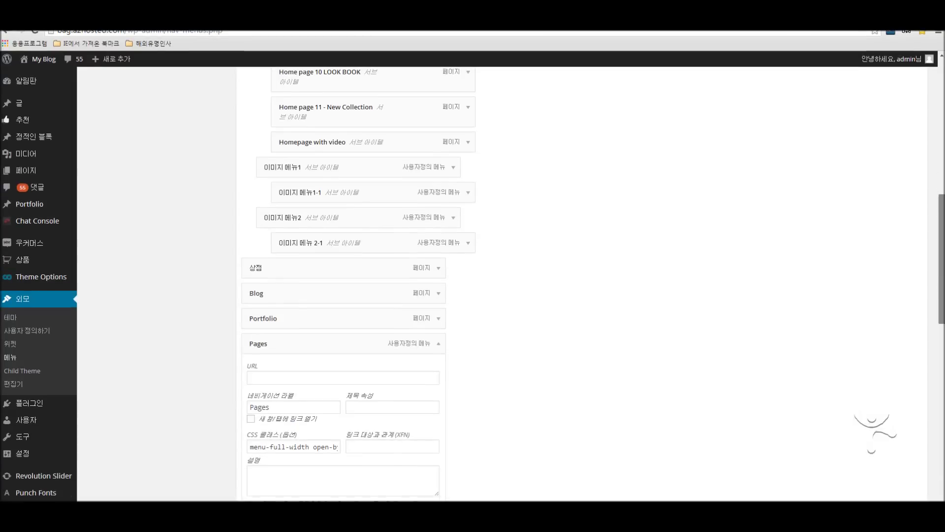
pyautogui.click(910, 252)
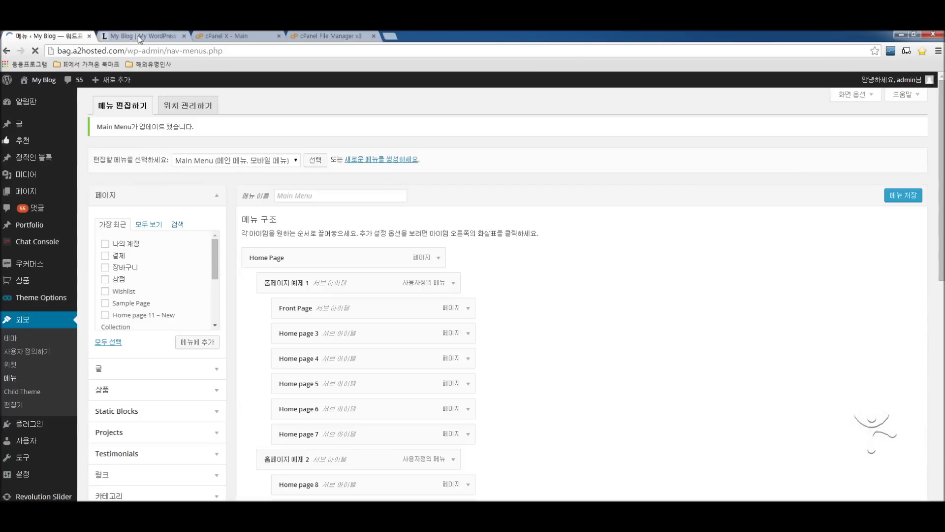
pyautogui.click(137, 35)
pyautogui.click(37, 54)
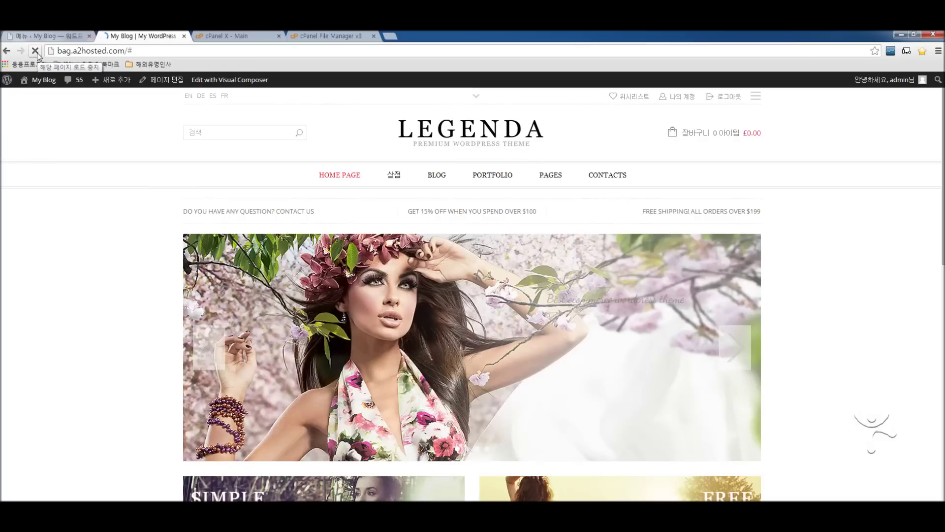
pyautogui.moveTo(340, 174)
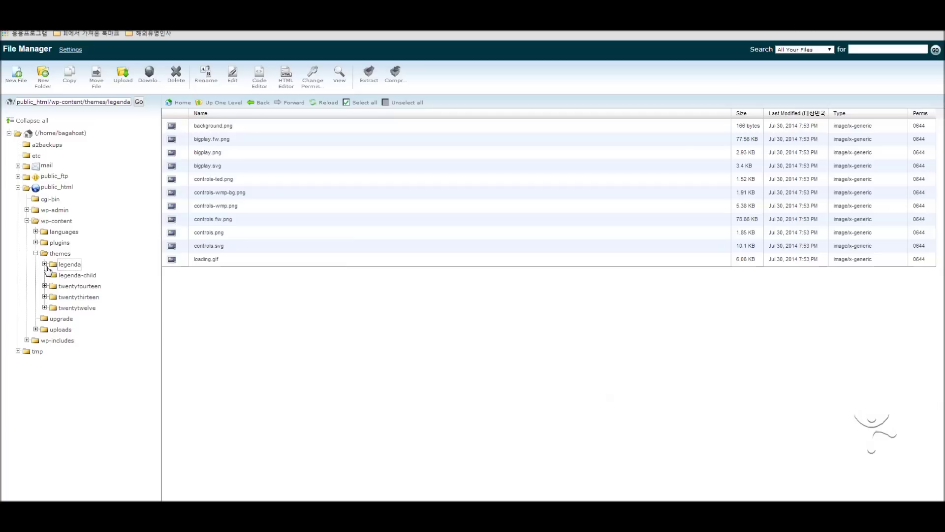
# Open the legenda theme's images/assets folder in the cPanel File Manager.
pyautogui.click(44, 265)
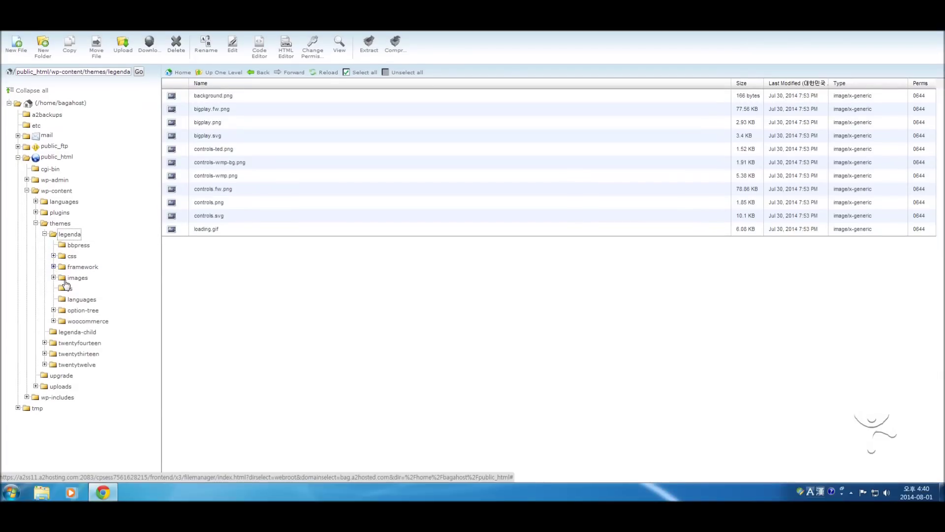
pyautogui.click(53, 277)
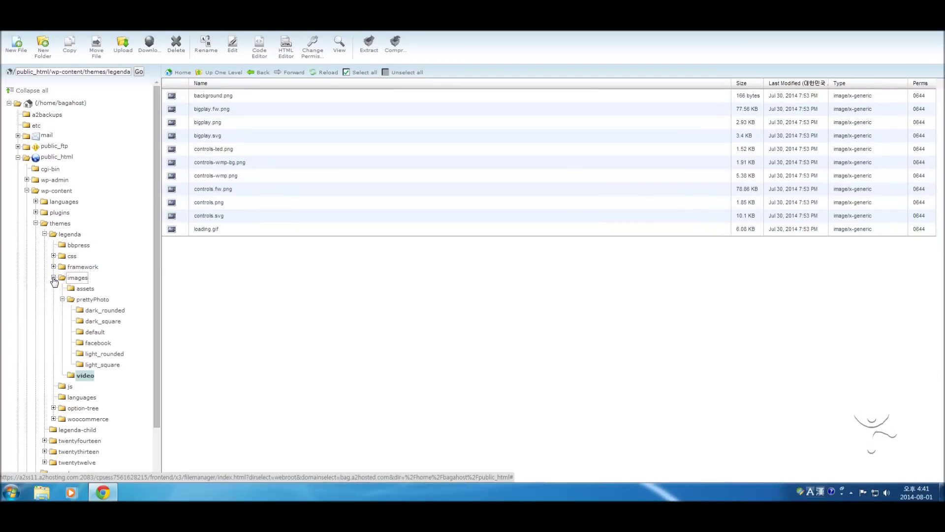
pyautogui.click(82, 289)
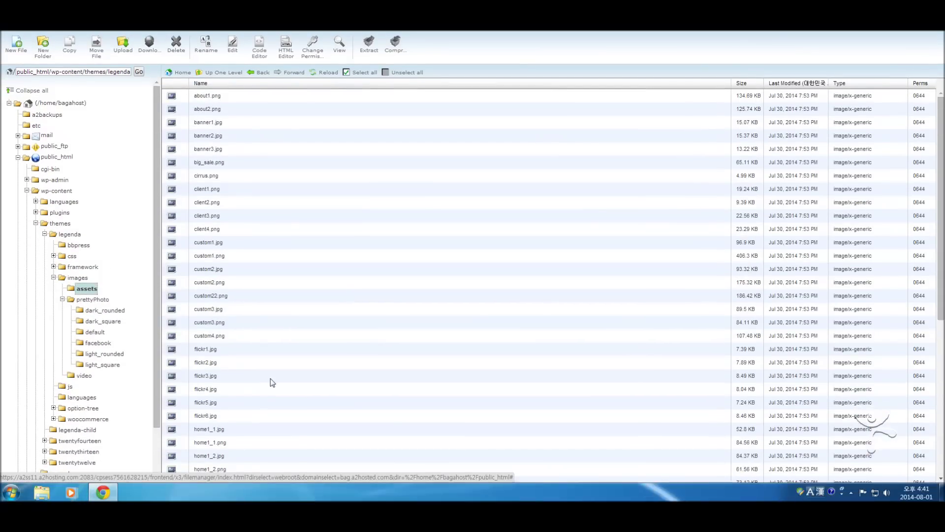
# Find home1_1.jpg in the assets folder and download it.
pyautogui.scroll(-1, 271, 433)
pyautogui.scroll(-3, 272, 384)
pyautogui.scroll(-2, 271, 385)
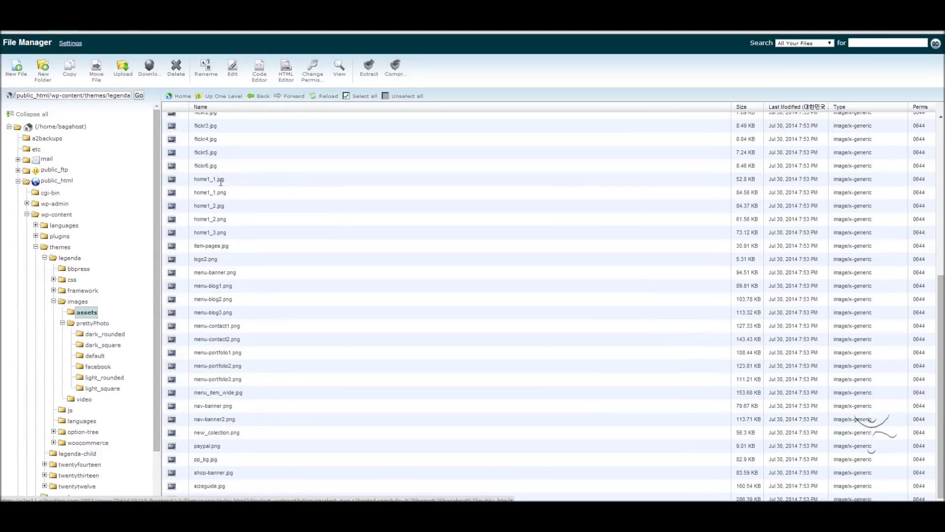
pyautogui.click(219, 156)
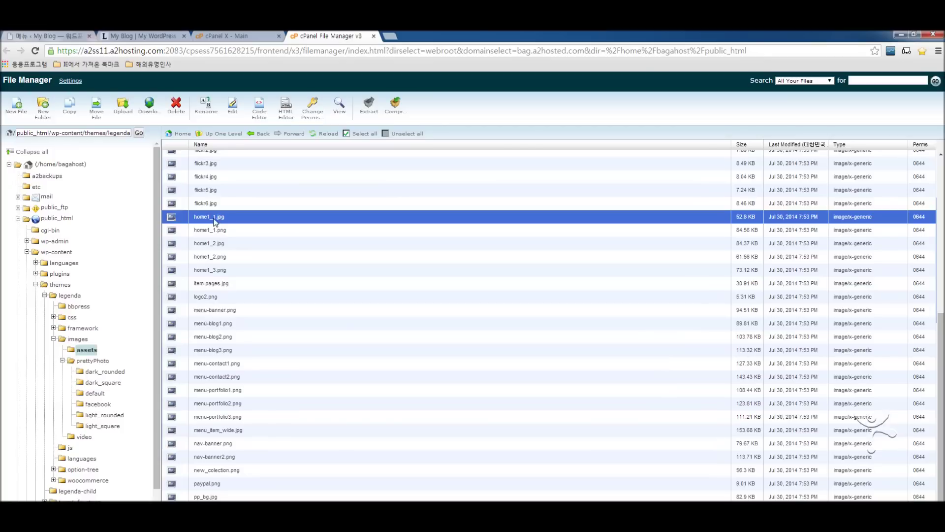
pyautogui.doubleClick(178, 221)
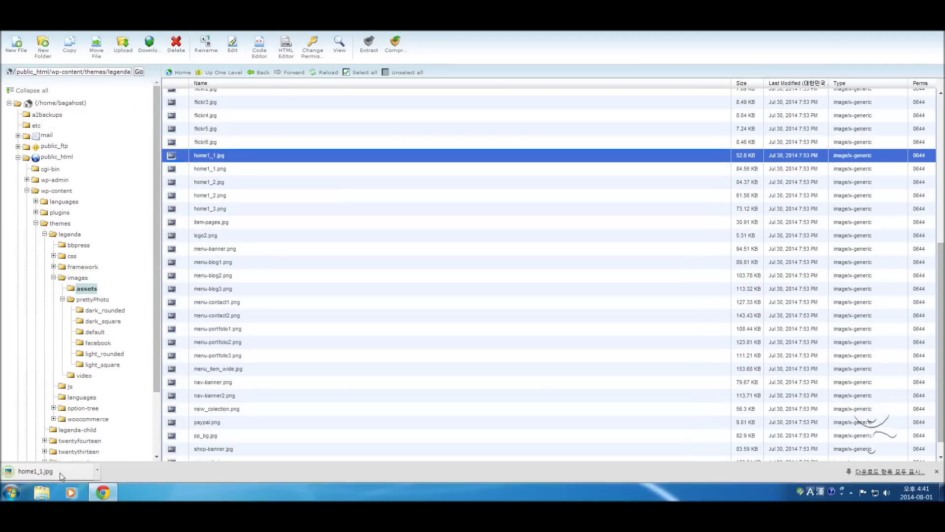
# View the downloaded home1_1.jpg in the Picasa photo viewer, then close the viewer.
pyautogui.click(36, 471)
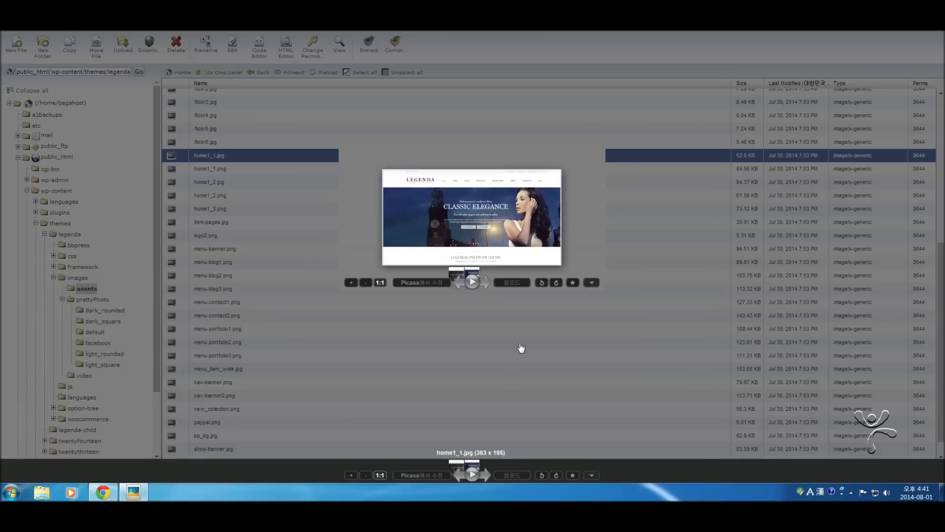
pyautogui.click(589, 243)
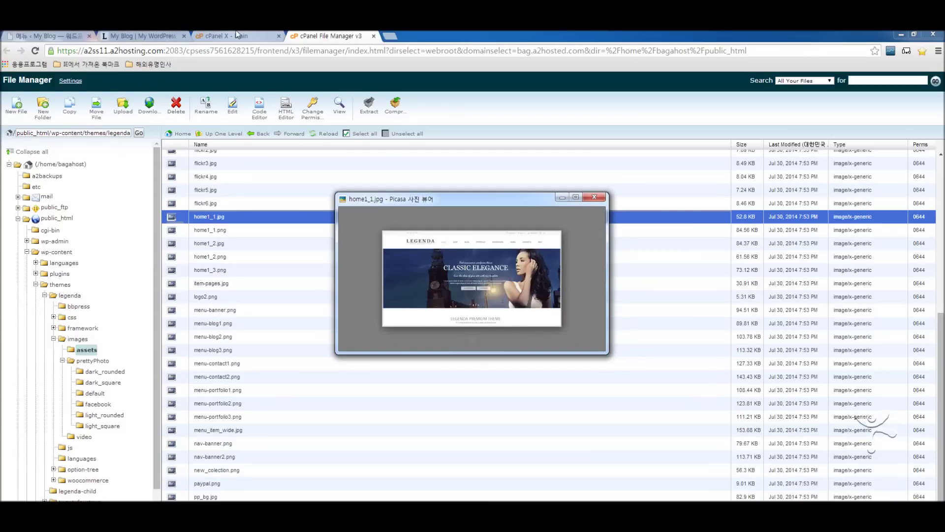
pyautogui.click(594, 197)
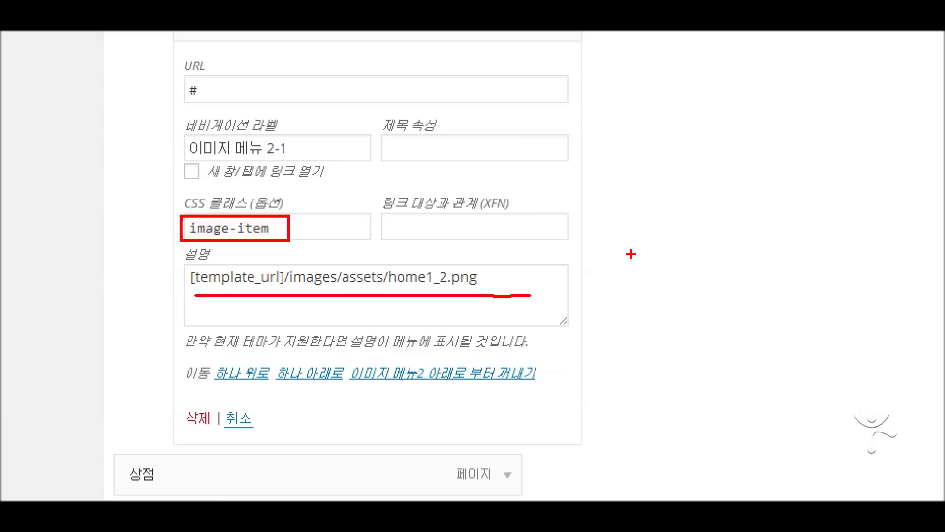